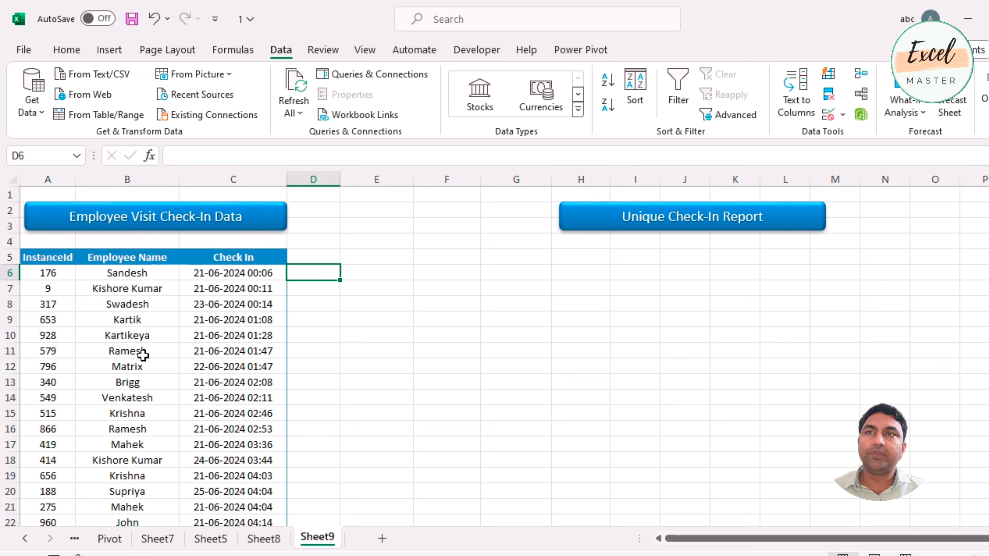
- Add a "Date" column header in D5 beside Check In and widen the new column slightly
{"action": "left_click", "coordinate": [171, 351]}
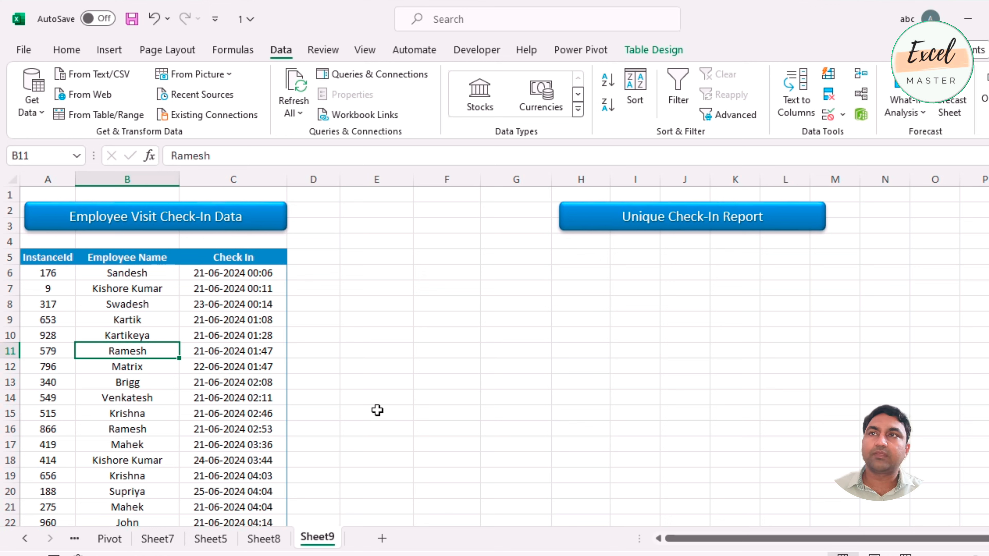
{"action": "left_click", "coordinate": [318, 271]}
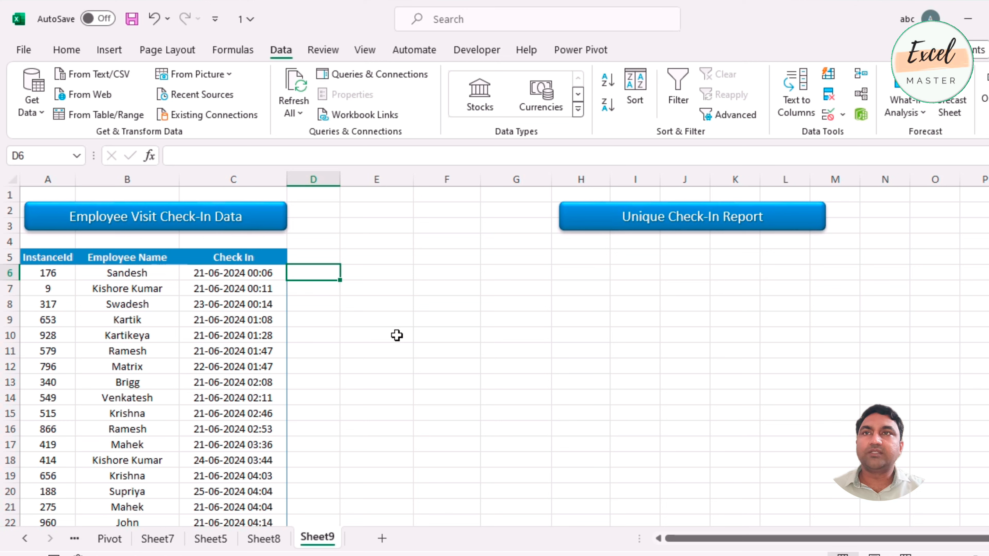
{"action": "key", "text": "Up"}
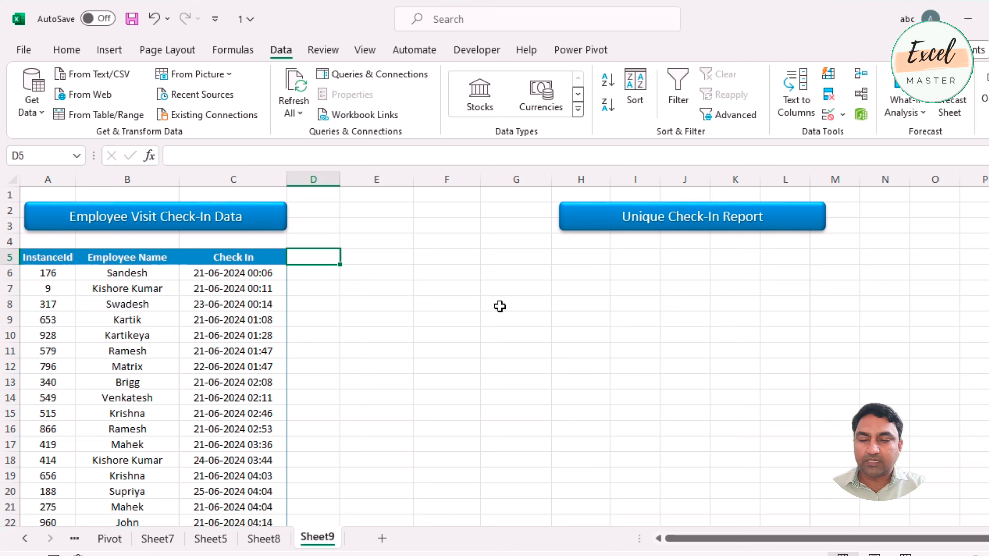
{"action": "type", "text": "Date"}
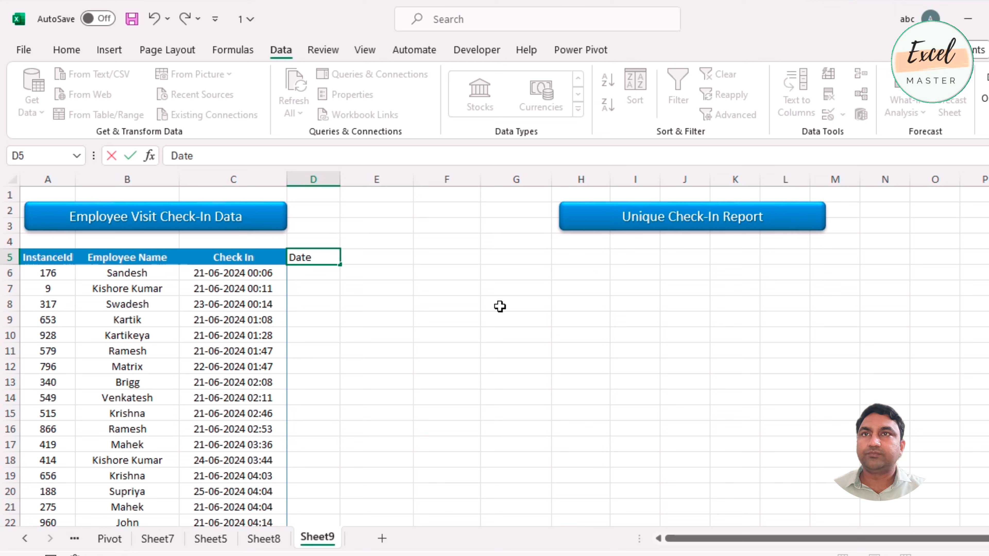
{"action": "key", "text": "Return"}
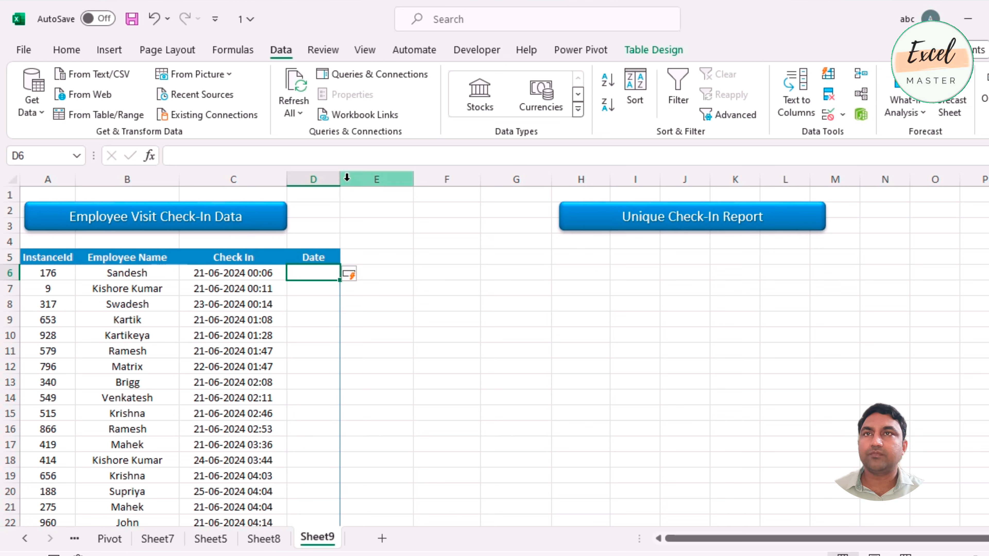
{"action": "left_click_drag", "start_coordinate": [340, 179], "coordinate": [344, 177]}
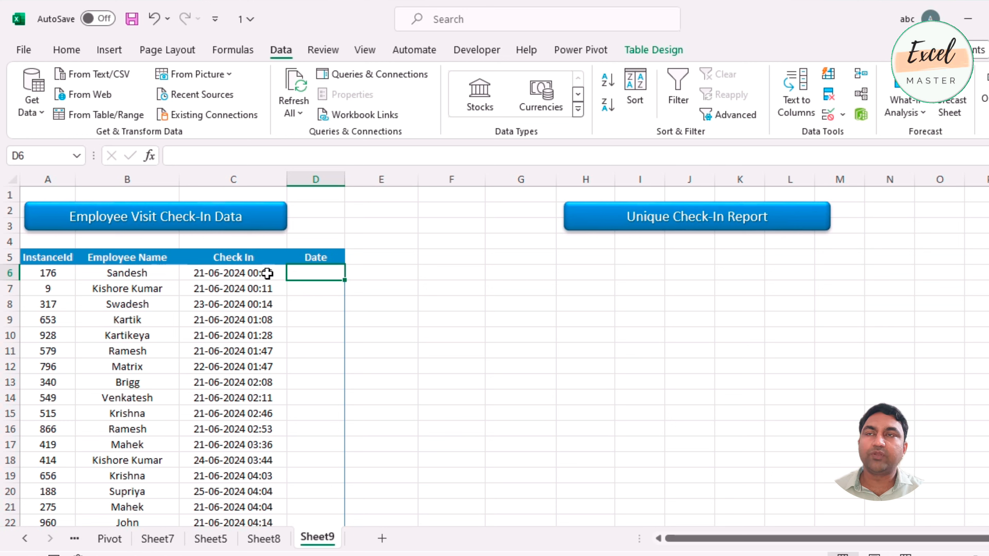
- Fill the Date column from D6 with the formula =TEXT([@[Check In]],"dd-mm-yyyy")
{"action": "left_click", "coordinate": [239, 276]}
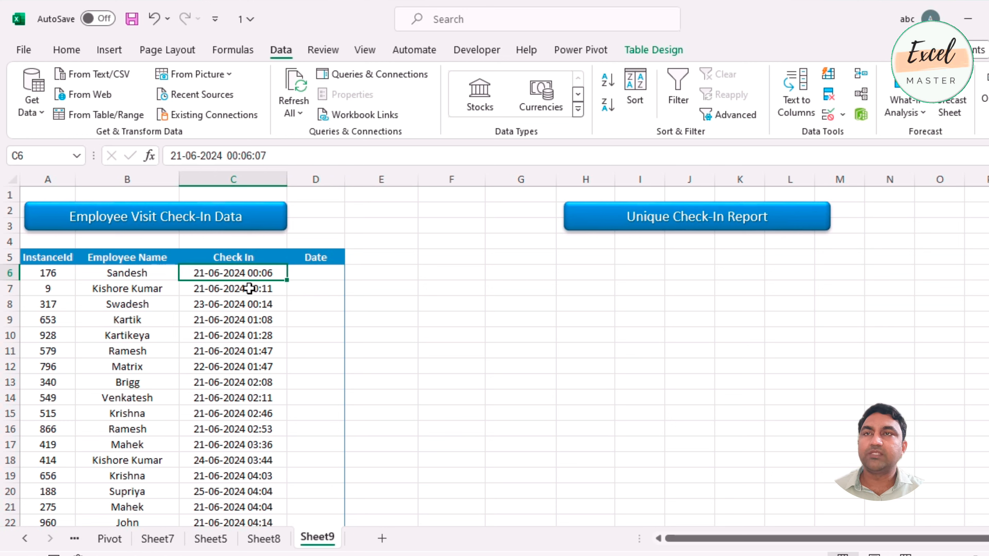
{"action": "left_click", "coordinate": [334, 275]}
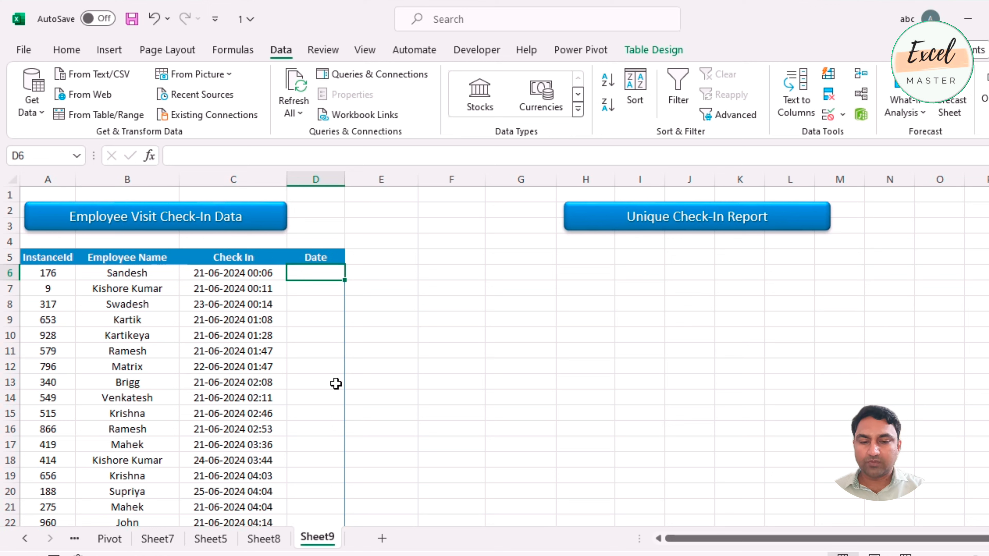
{"action": "type", "text": "="}
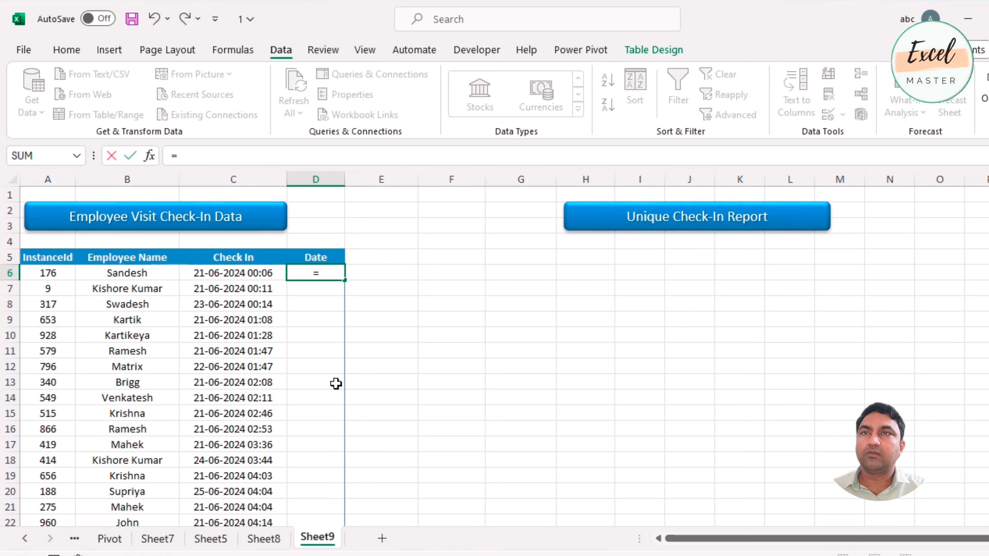
{"action": "type", "text": "text("}
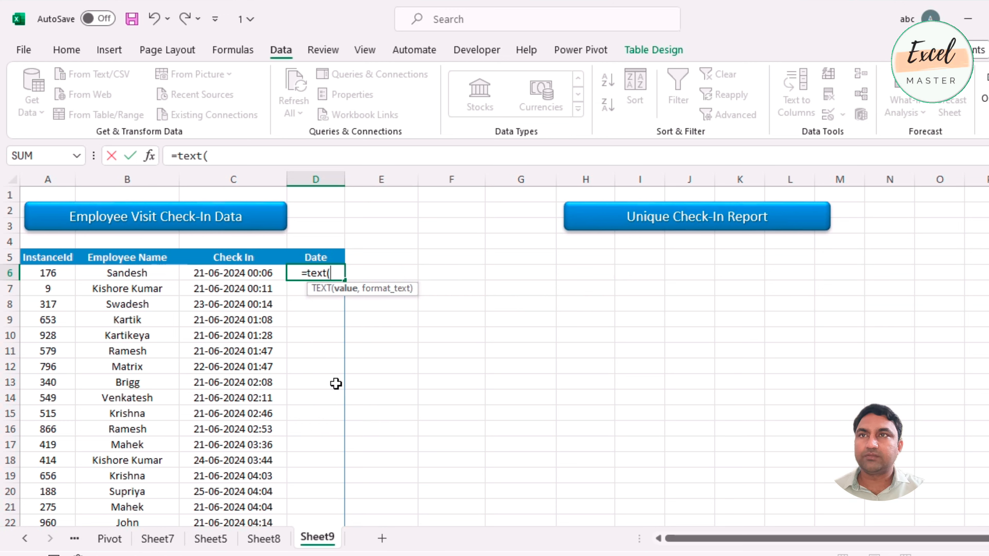
{"action": "key", "text": "Left"}
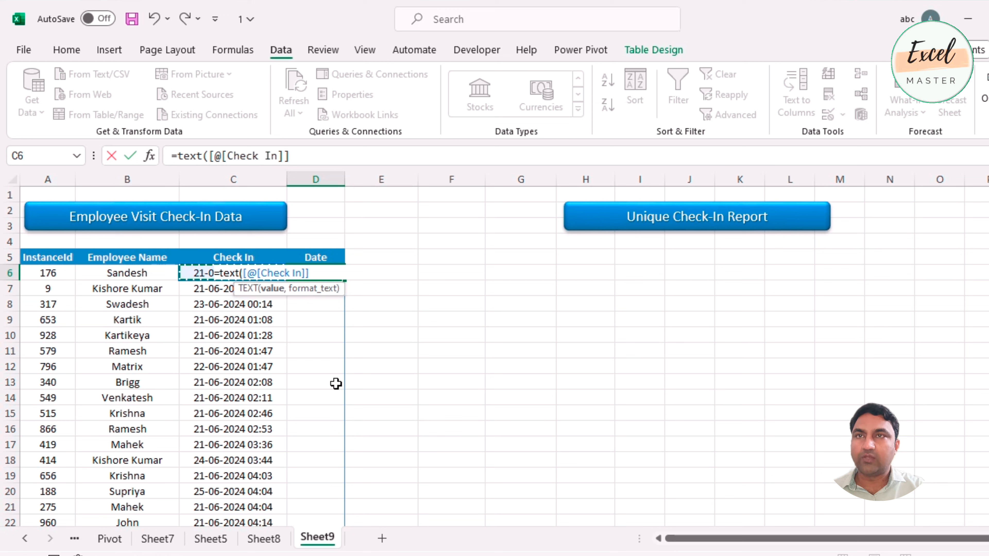
{"action": "type", "text": ","}
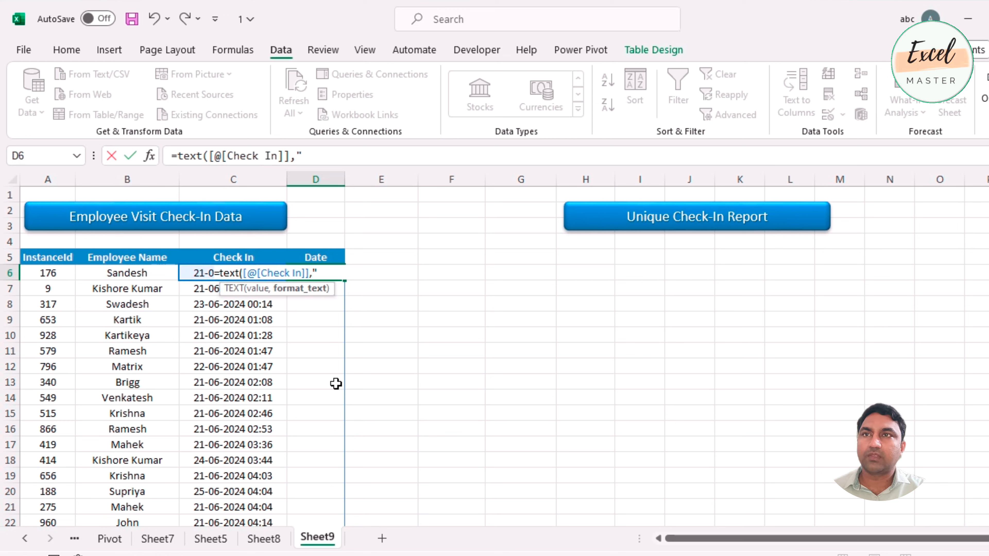
{"action": "type", "text": "\"dd"}
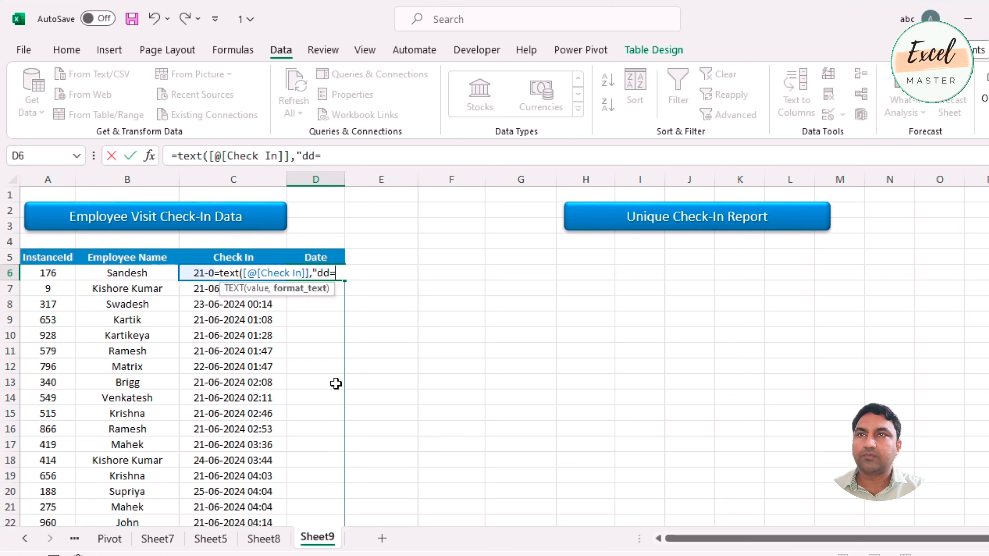
{"action": "type", "text": "-mmm"}
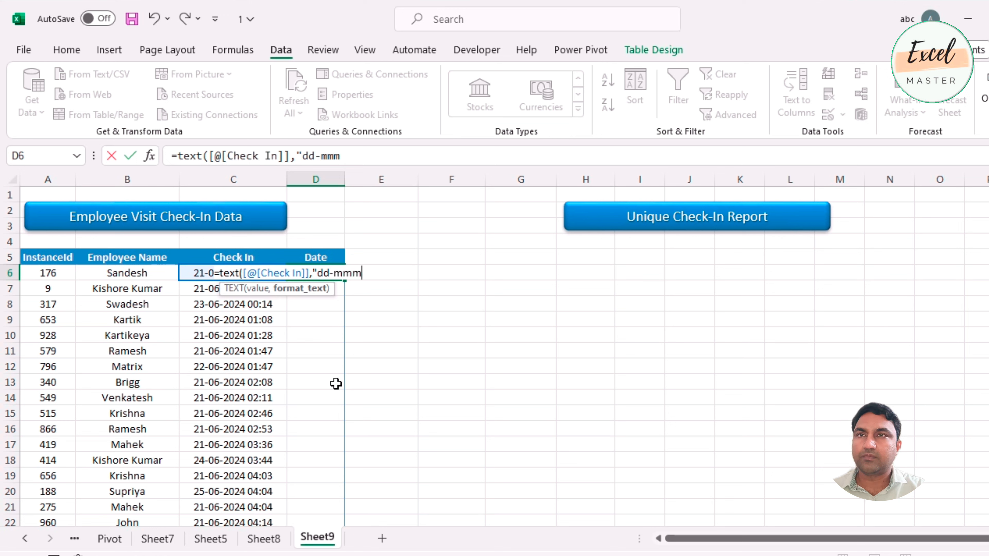
{"action": "key", "text": "BackSpace"}
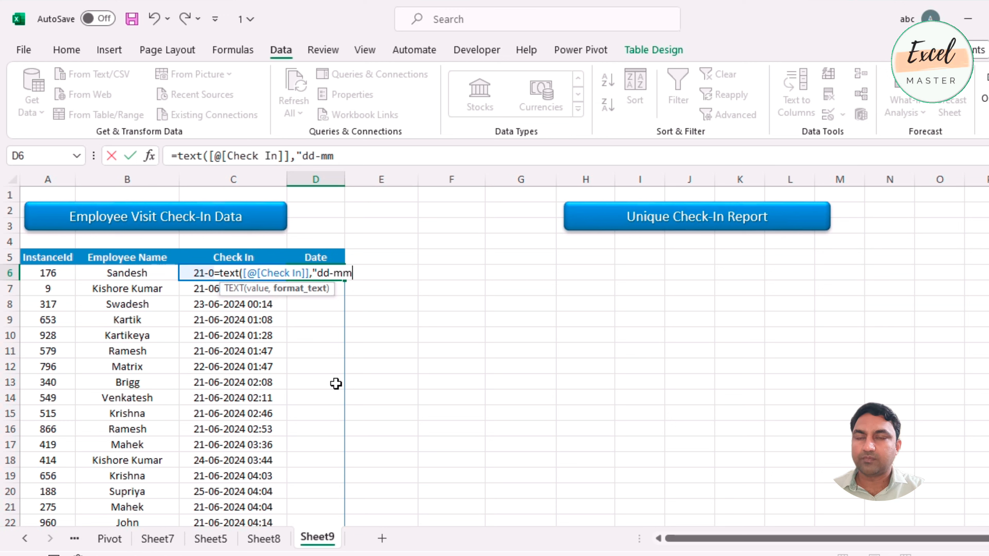
{"action": "type", "text": "-y"}
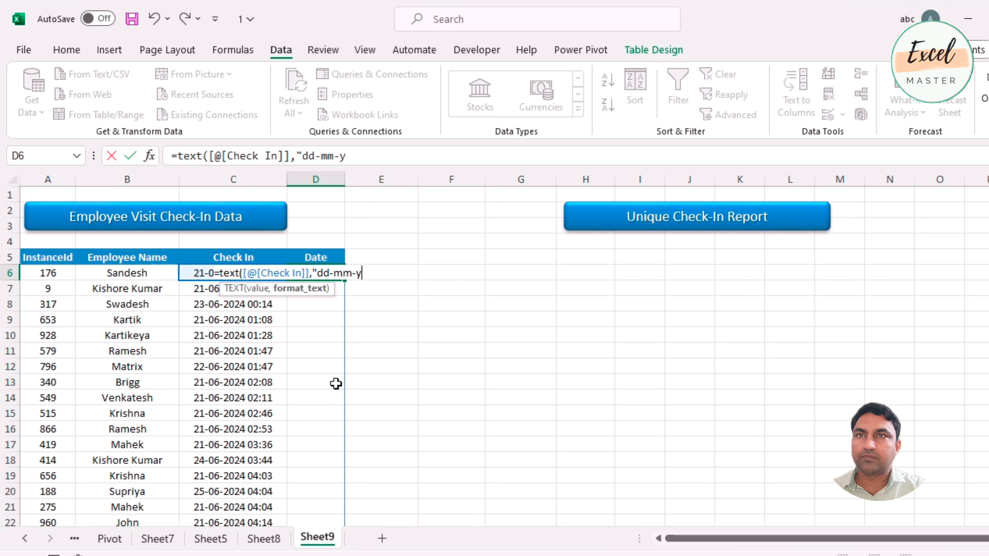
{"action": "type", "text": "yyy\""}
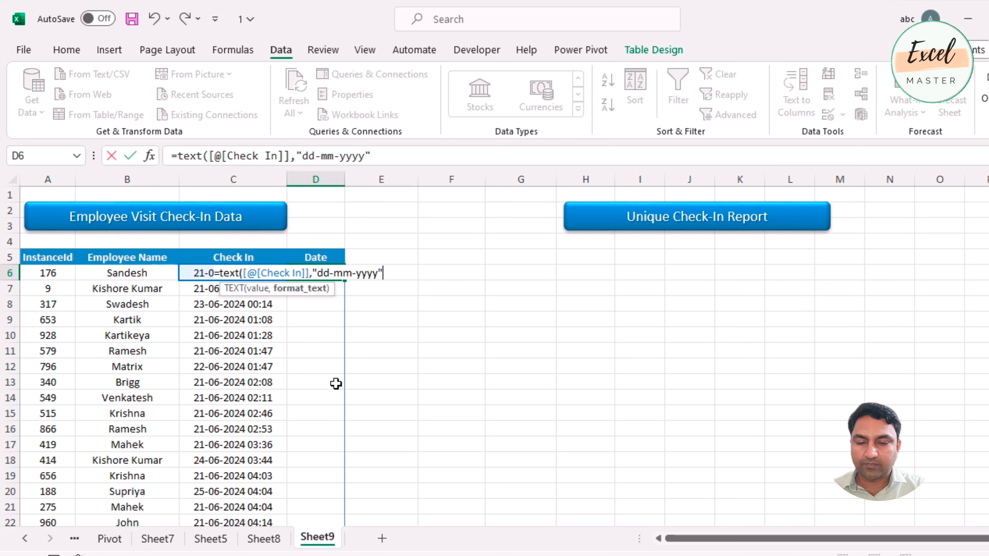
{"action": "type", "text": ")"}
{"action": "key", "text": "Return"}
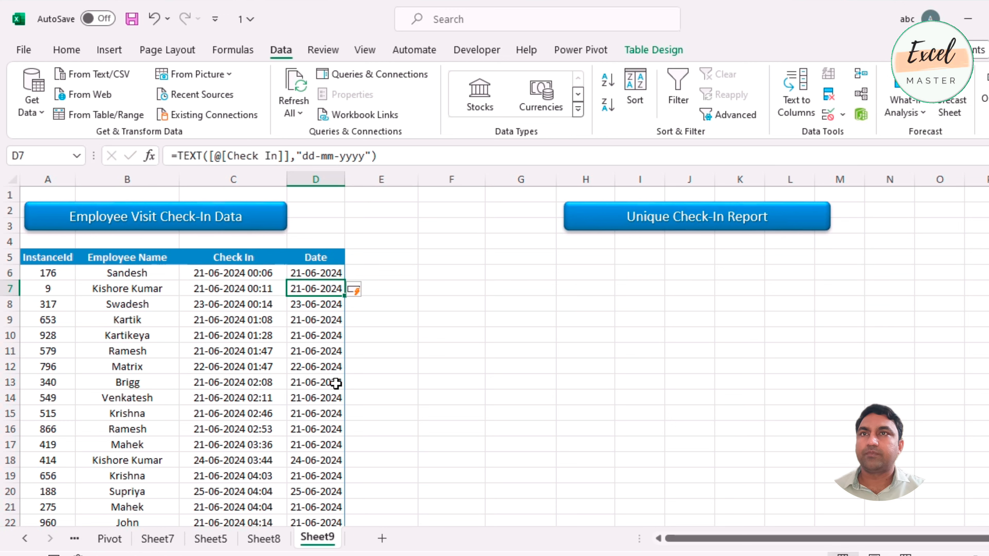
- Widen the Date column a little more so its dates have extra room
{"action": "key", "text": "Up"}
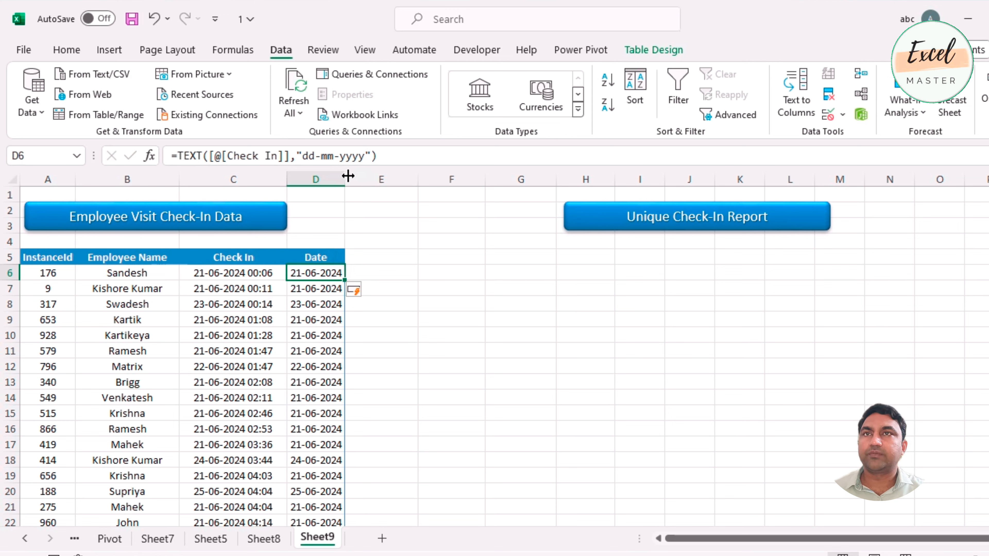
{"action": "left_click_drag", "start_coordinate": [345, 179], "coordinate": [354, 180]}
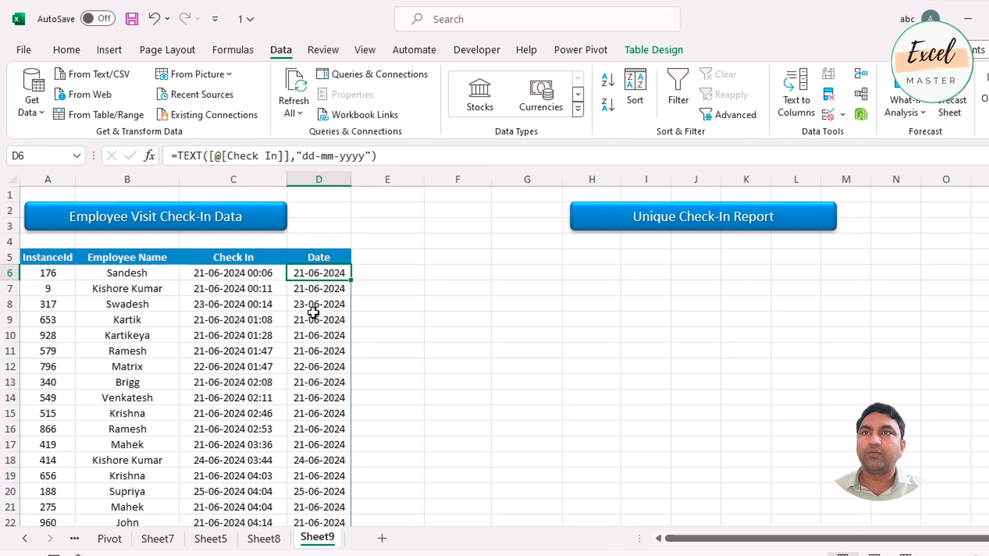
{"action": "left_click", "coordinate": [322, 259]}
{"action": "left_click", "coordinate": [325, 275]}
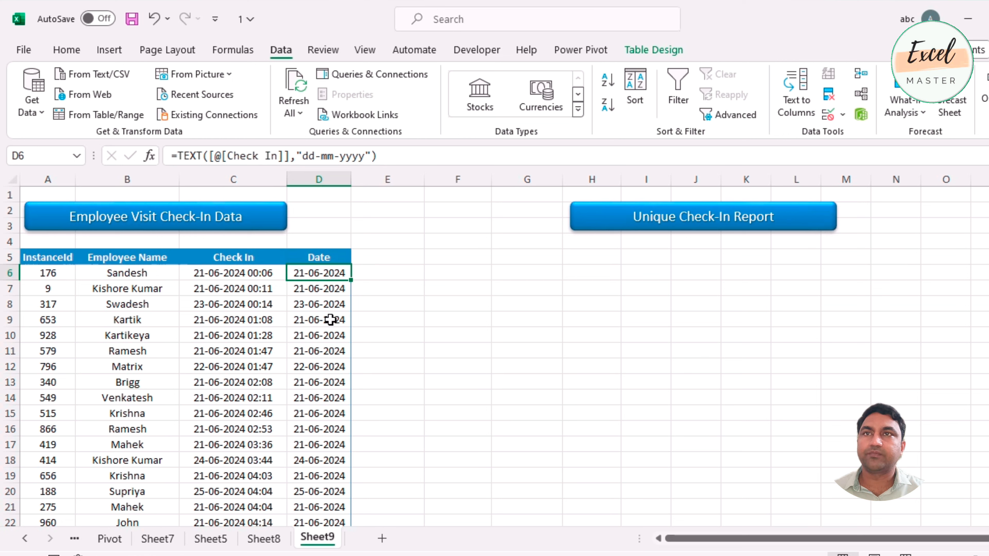
{"action": "left_click", "coordinate": [335, 258]}
- Add a "Duplicate Check" column header in E5 beside the Date column
{"action": "left_click", "coordinate": [371, 258]}
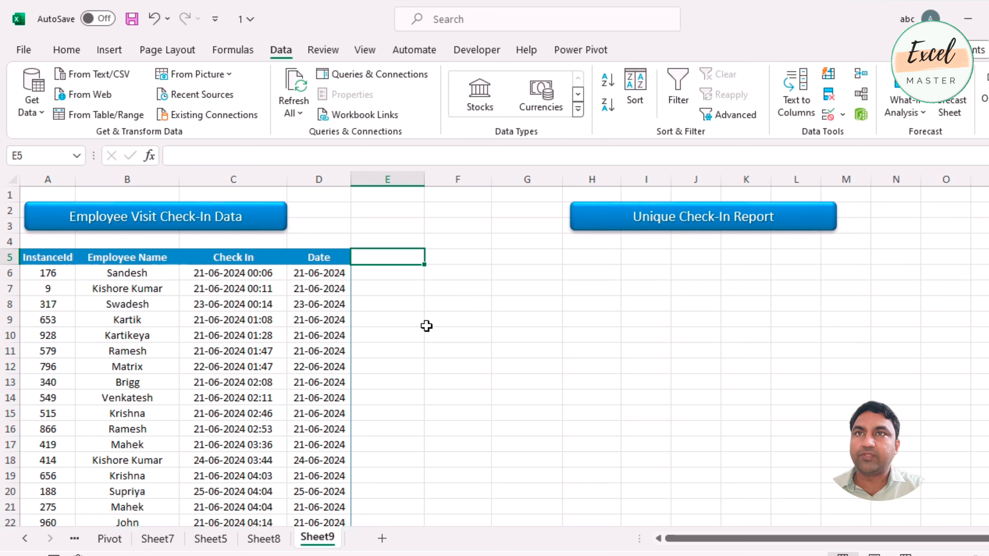
{"action": "type", "text": "="}
{"action": "key", "text": "Escape"}
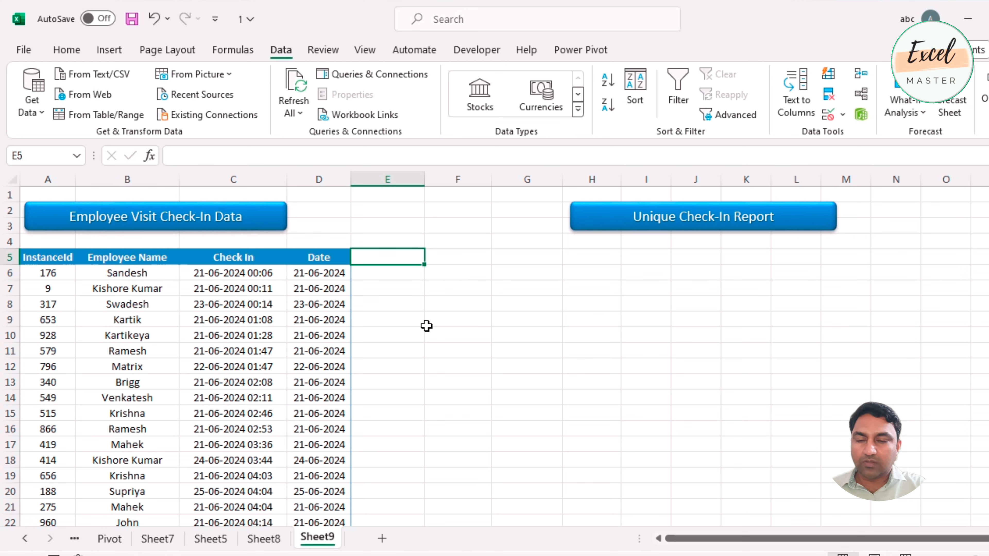
{"action": "type", "text": "Duplica"}
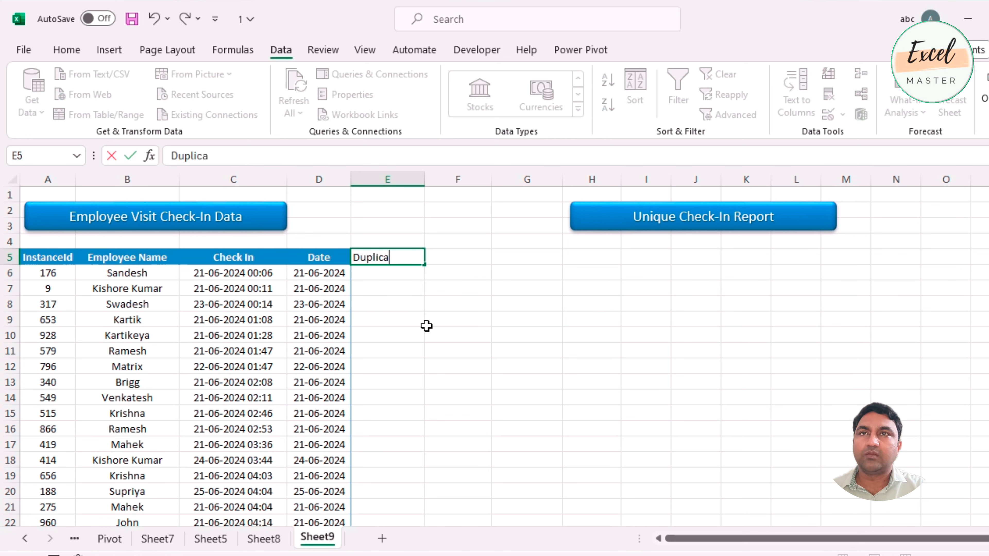
{"action": "type", "text": "te Che"}
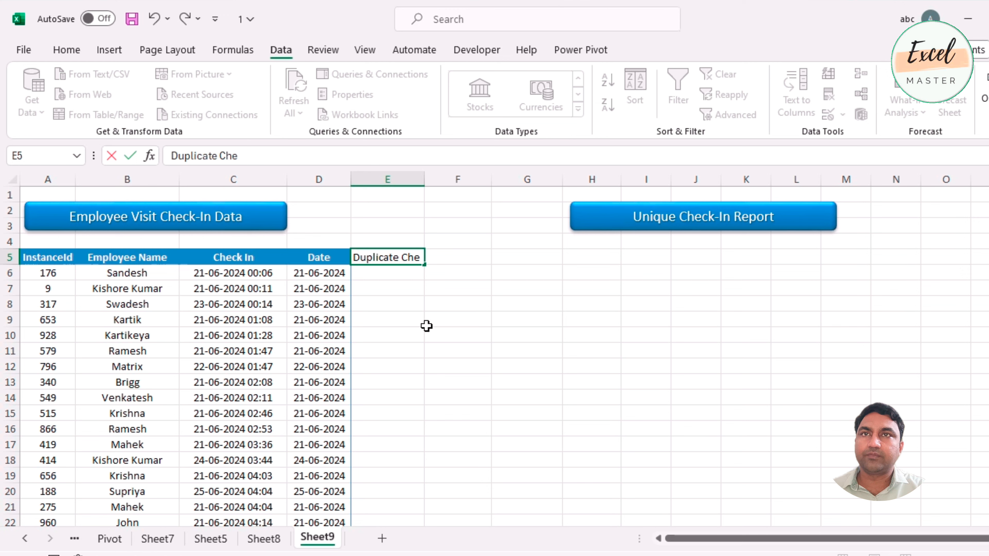
{"action": "type", "text": "ck"}
{"action": "key", "text": "Return"}
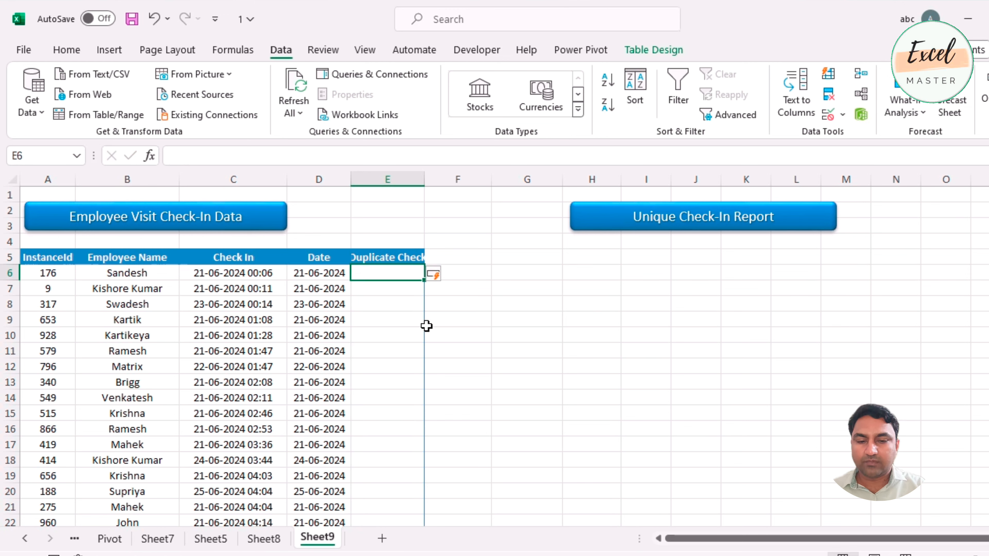
- Fill the Duplicate Check column from E6 with the formula =COUNTIF([Employee Name],[@[Employee Name]])
{"action": "type", "text": "="}
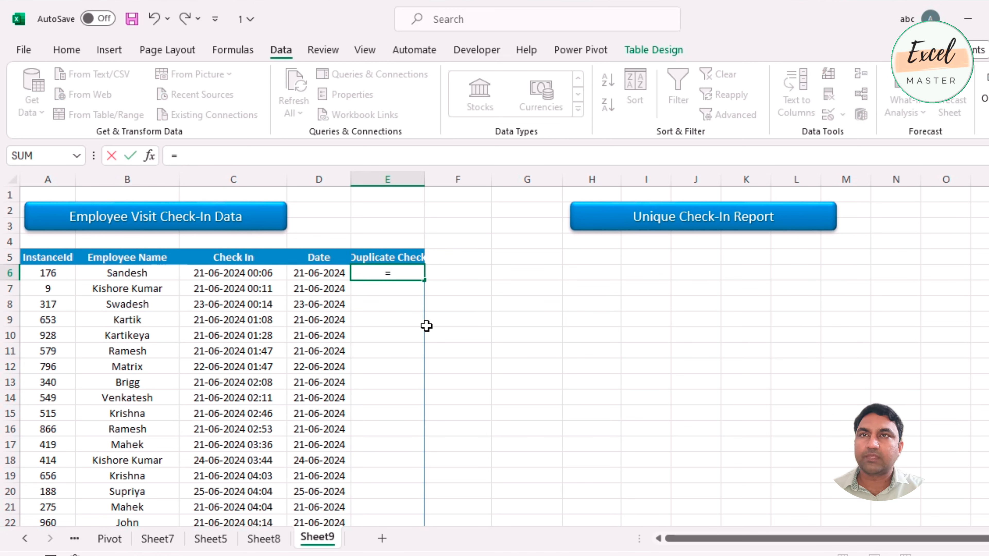
{"action": "type", "text": "countif"}
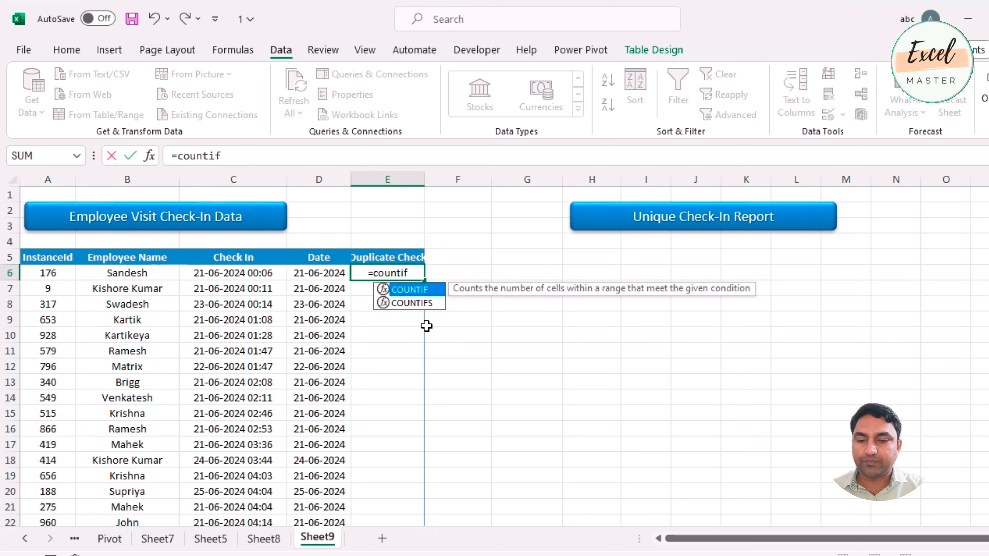
{"action": "type", "text": "("}
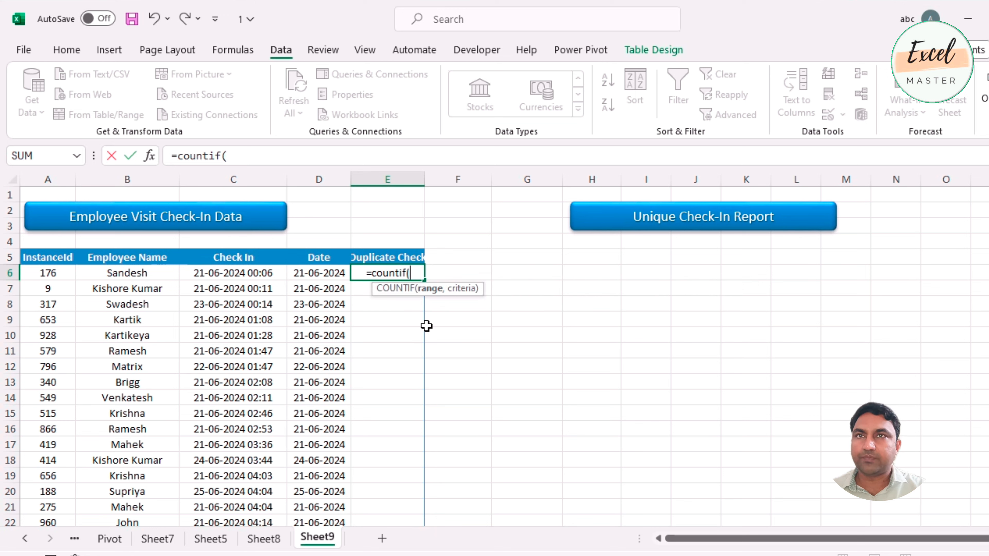
{"action": "left_click", "coordinate": [117, 256]}
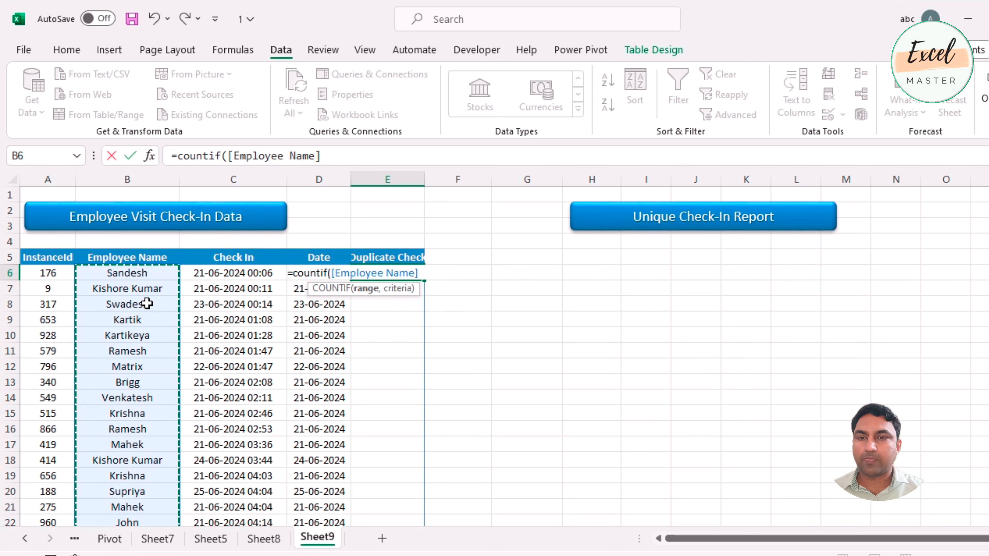
{"action": "type", "text": ","}
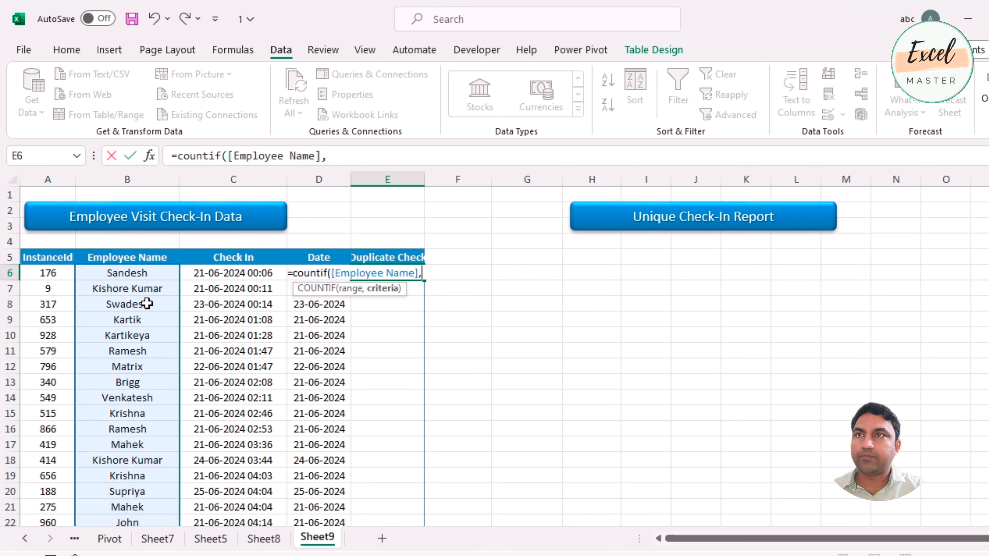
{"action": "left_click", "coordinate": [144, 273]}
{"action": "type", "text": ")"}
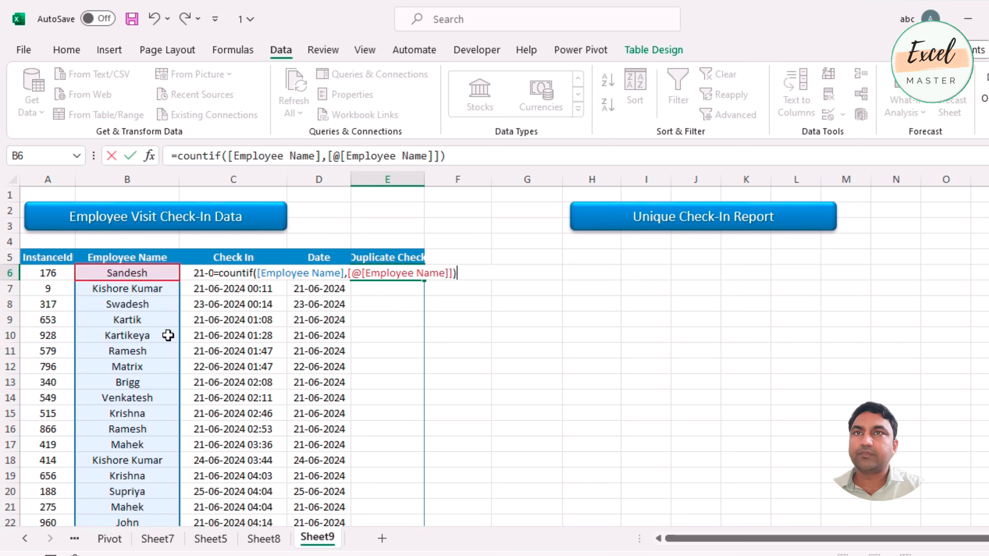
{"action": "key", "text": "Return"}
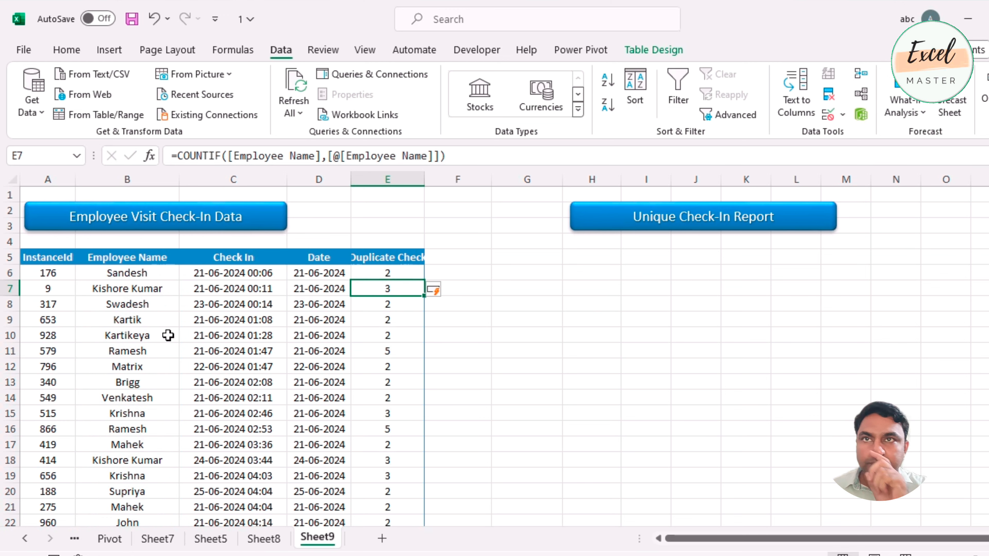
- Turn on the table's filters and filter the Duplicate Check column to show only the value 5
{"action": "left_click", "coordinate": [407, 260]}
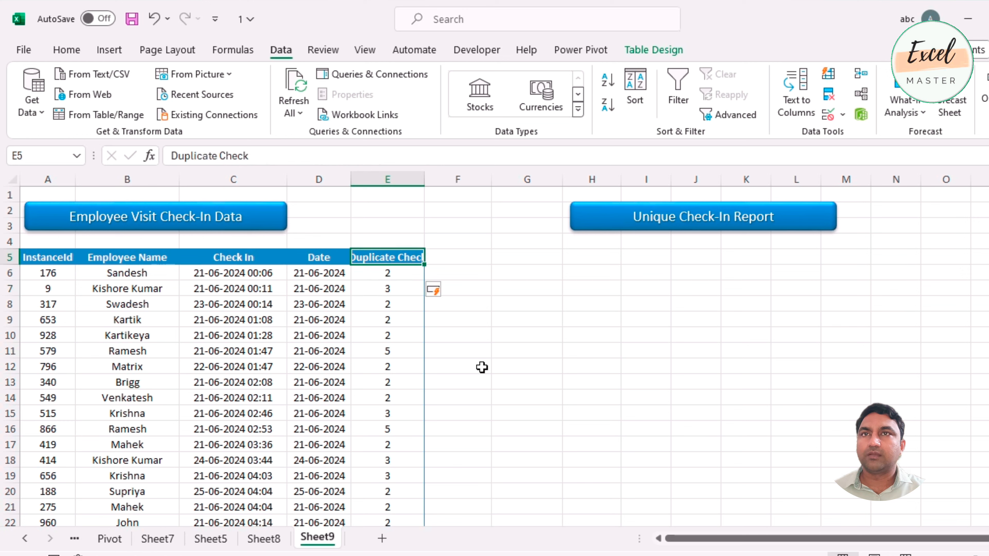
{"action": "key", "text": "ctrl+shift+l"}
{"action": "key", "text": "alt+Down"}
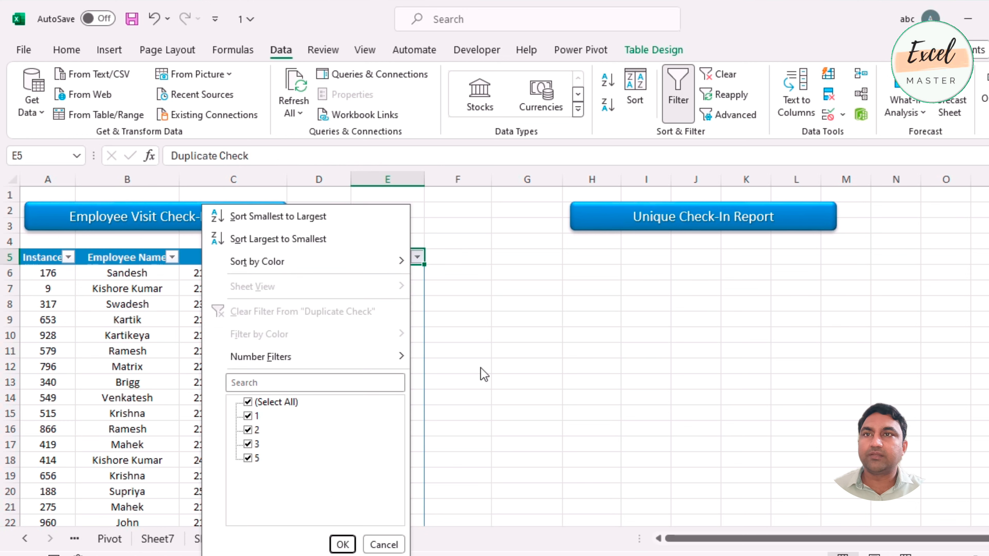
{"action": "key", "text": "Down"}
{"action": "key", "text": "Down"}
{"action": "key", "text": "Down"}
{"action": "key", "text": "Down"}
{"action": "key", "text": "Down"}
{"action": "key", "text": "space"}
{"action": "key", "text": "Down"}
{"action": "key", "text": "Down"}
{"action": "key", "text": "Down"}
{"action": "key", "text": "Down"}
{"action": "key", "text": "space"}
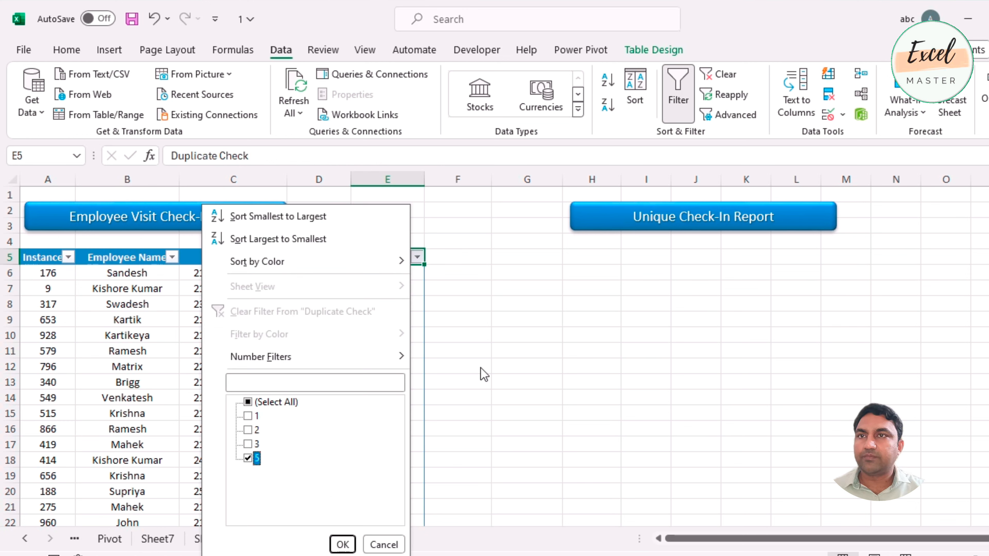
{"action": "key", "text": "Return"}
- Examine the check-in dates and times of the filtered employee's rows to compare repeated visits
{"action": "key", "text": "Down"}
{"action": "key", "text": "Left"}
{"action": "key", "text": "Left"}
{"action": "key", "text": "Left"}
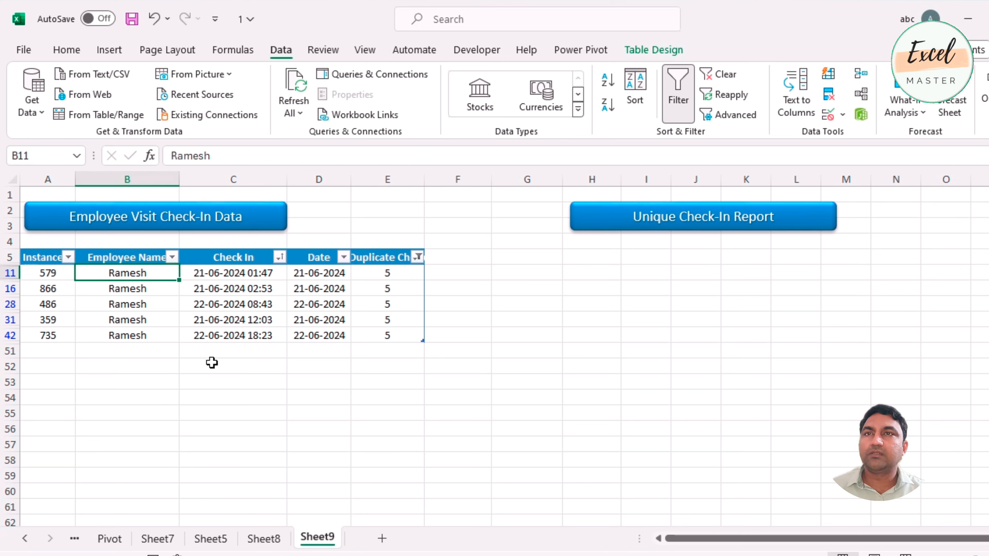
{"action": "left_click", "coordinate": [223, 321]}
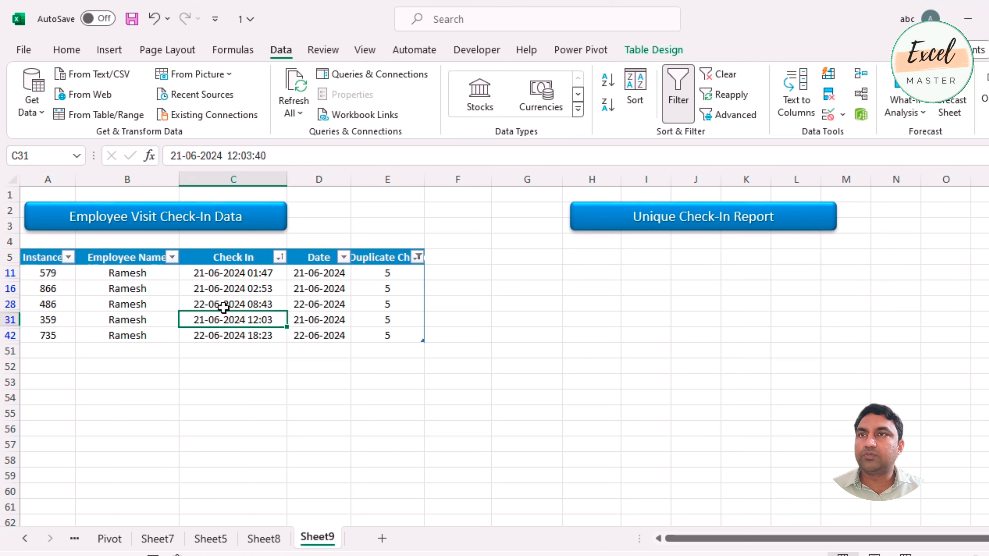
{"action": "left_click", "coordinate": [224, 290]}
{"action": "left_click", "coordinate": [235, 273]}
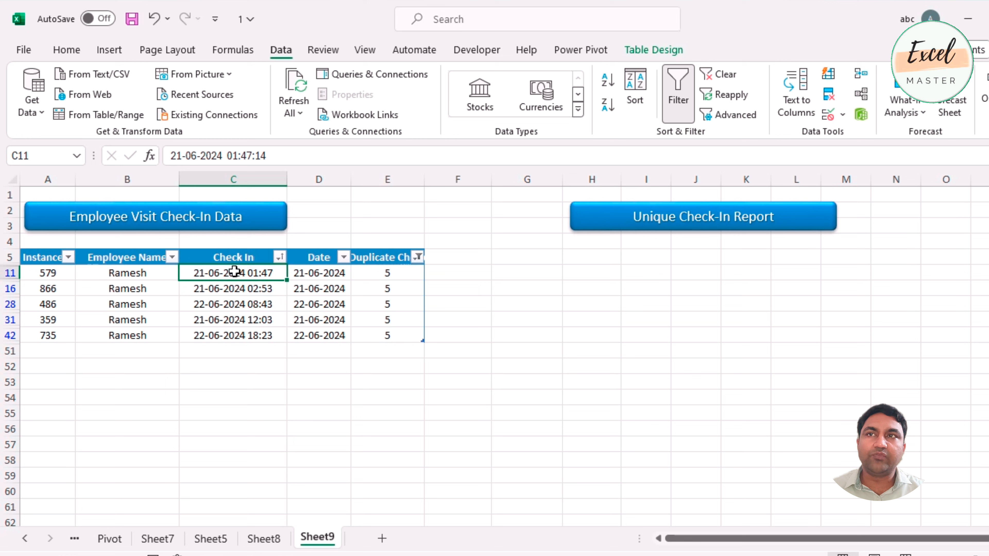
{"action": "left_click", "coordinate": [236, 306]}
{"action": "left_click", "coordinate": [248, 336]}
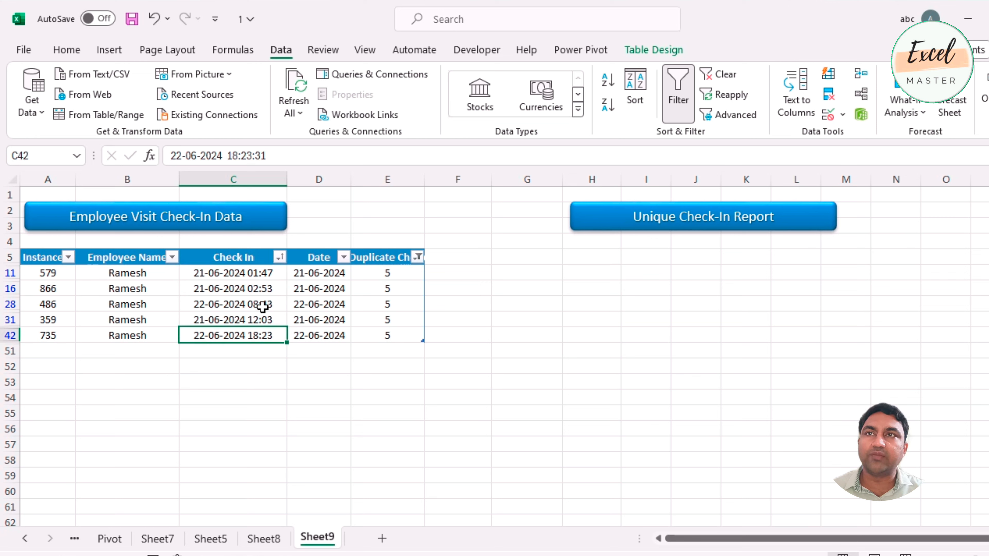
{"action": "left_click", "coordinate": [246, 306]}
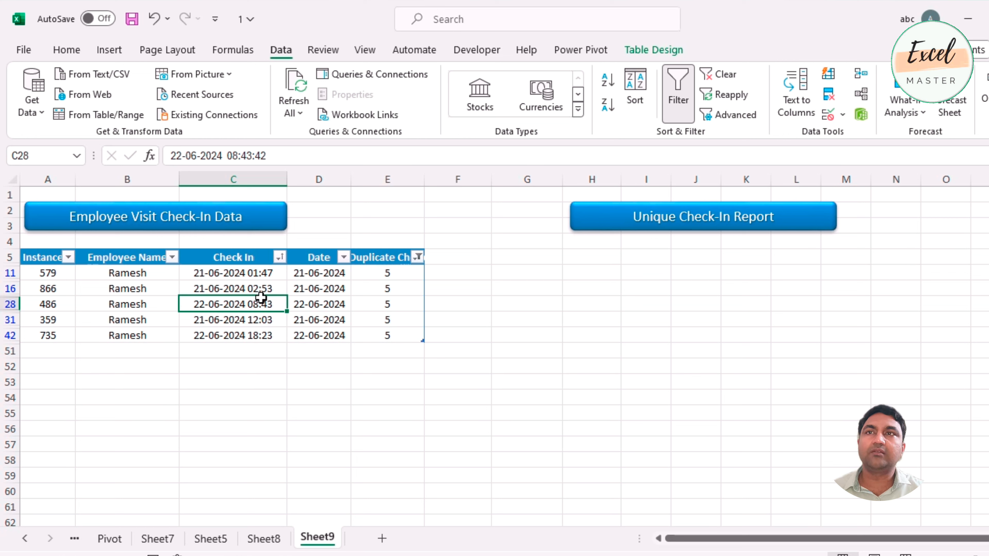
{"action": "left_click", "coordinate": [268, 275]}
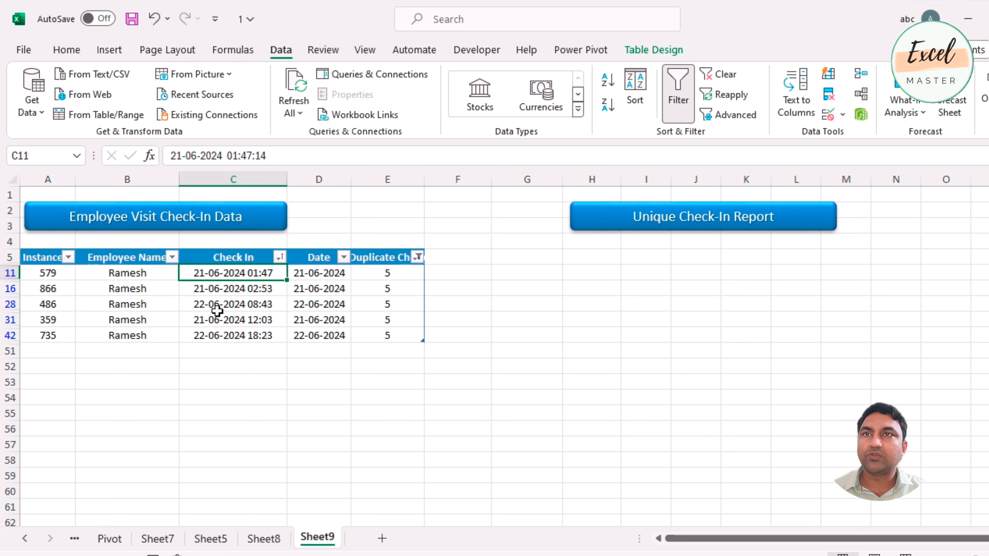
- Filter the Date column to 21-06-2024 and inspect the first and last check-in times of that day
{"action": "left_click", "coordinate": [344, 257]}
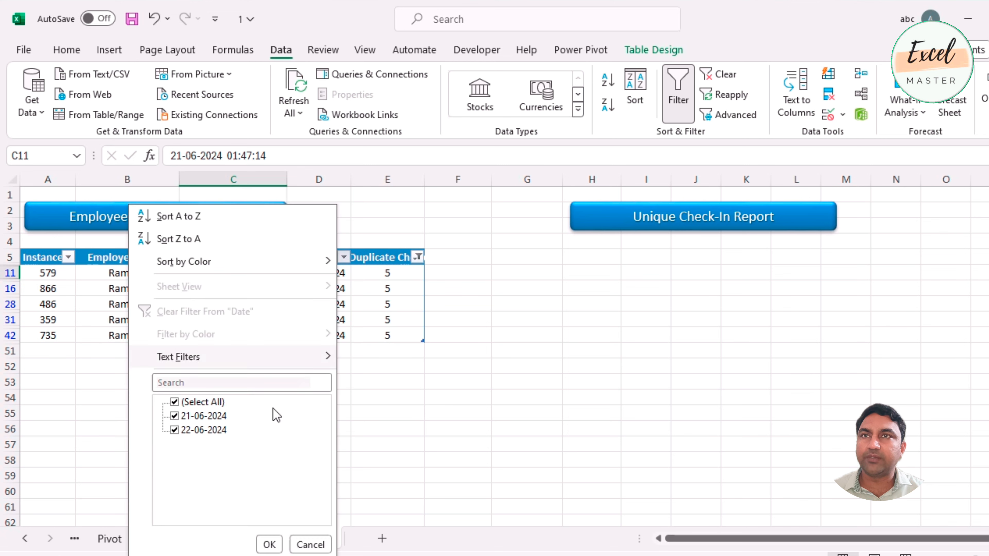
{"action": "left_click", "coordinate": [175, 430]}
{"action": "left_click", "coordinate": [270, 543]}
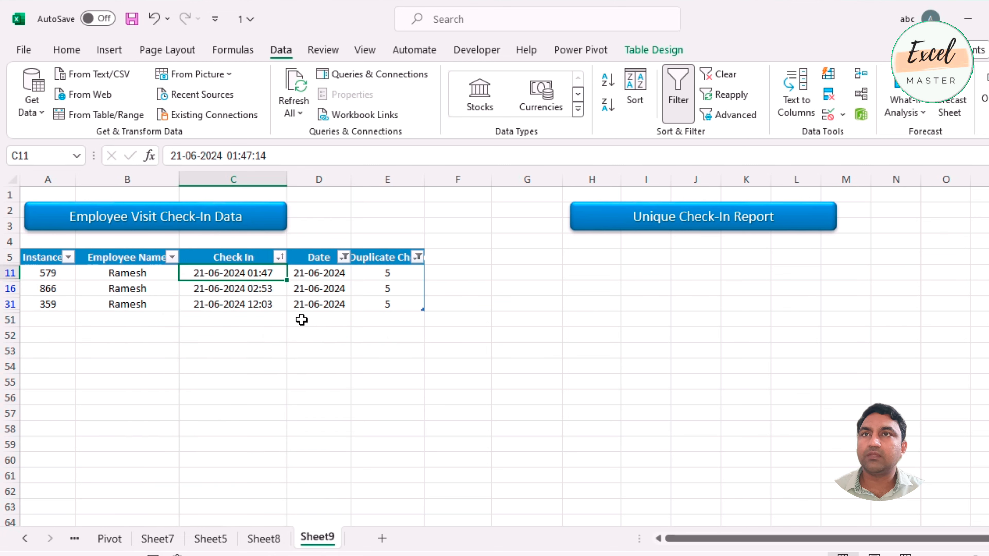
{"action": "left_click", "coordinate": [261, 307]}
{"action": "left_click", "coordinate": [264, 273]}
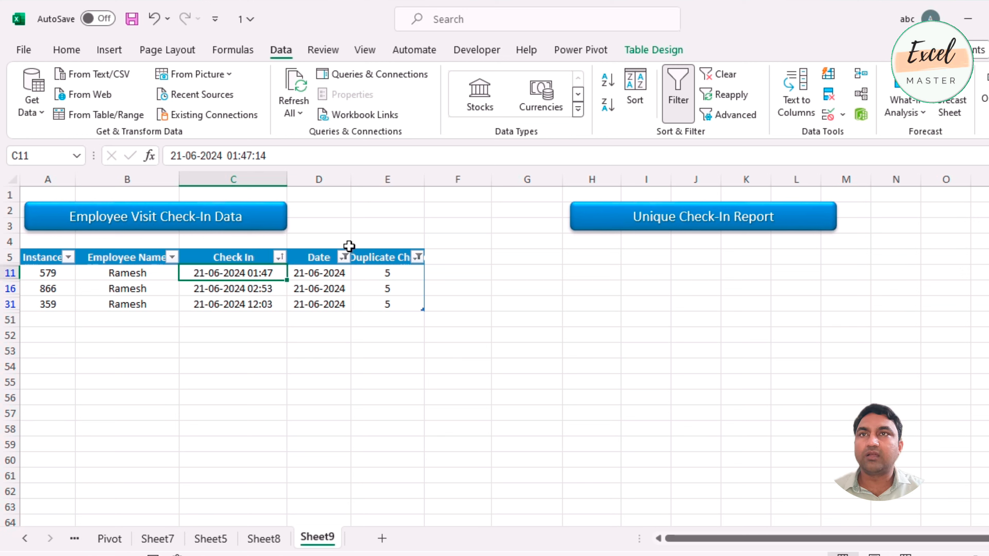
- Reset the Date and Duplicate Check filters to include all values
{"action": "left_click", "coordinate": [344, 257]}
{"action": "left_click", "coordinate": [175, 402]}
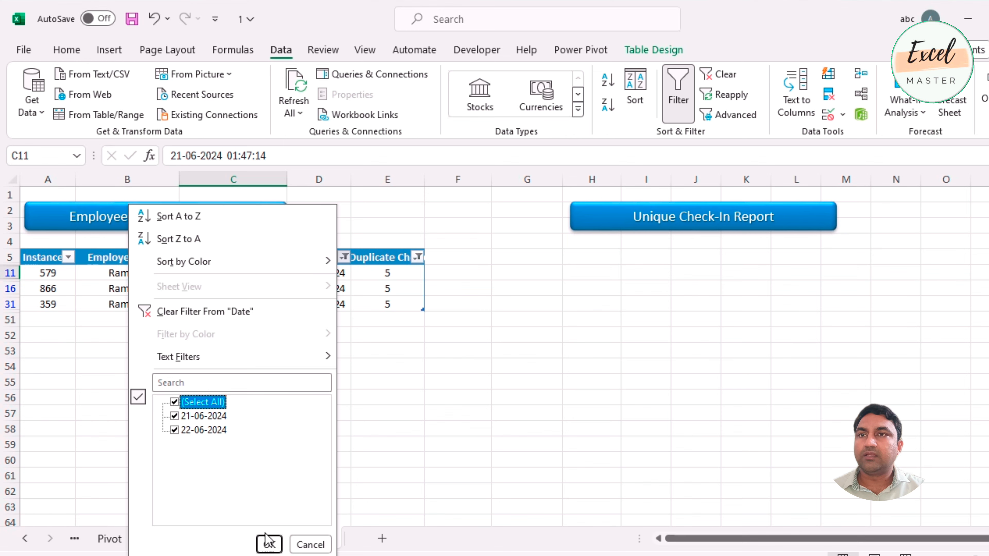
{"action": "left_click", "coordinate": [268, 544]}
{"action": "left_click", "coordinate": [418, 257]}
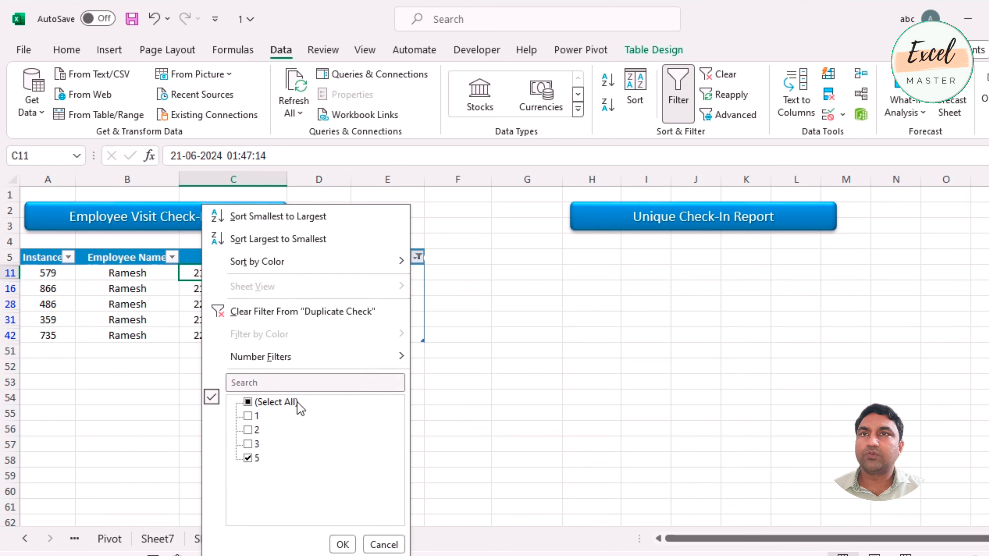
{"action": "left_click", "coordinate": [248, 401]}
{"action": "left_click", "coordinate": [342, 545]}
- Delete the entire Duplicate Check column (E) from the sheet
{"action": "left_click", "coordinate": [393, 258]}
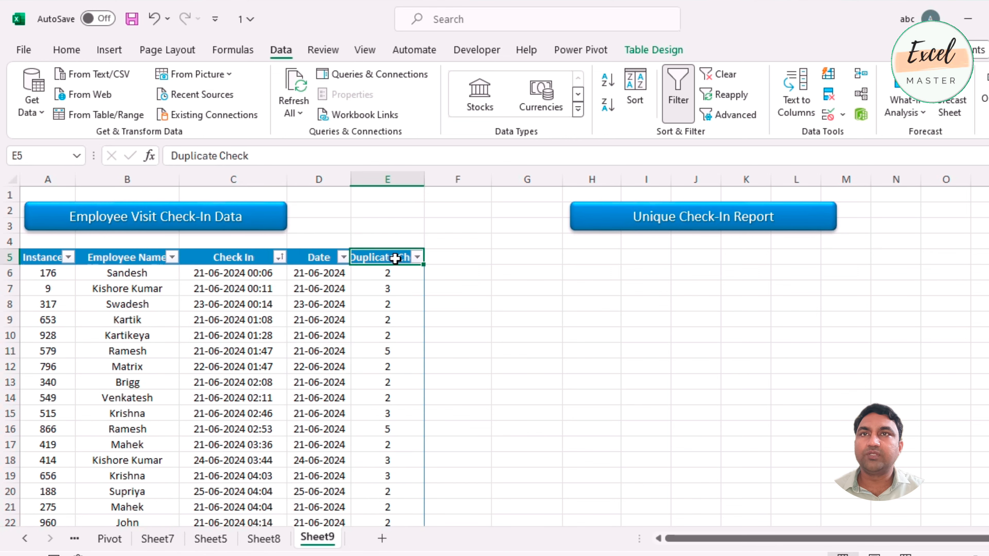
{"action": "left_click", "coordinate": [390, 176]}
{"action": "key", "text": "ctrl+minus"}
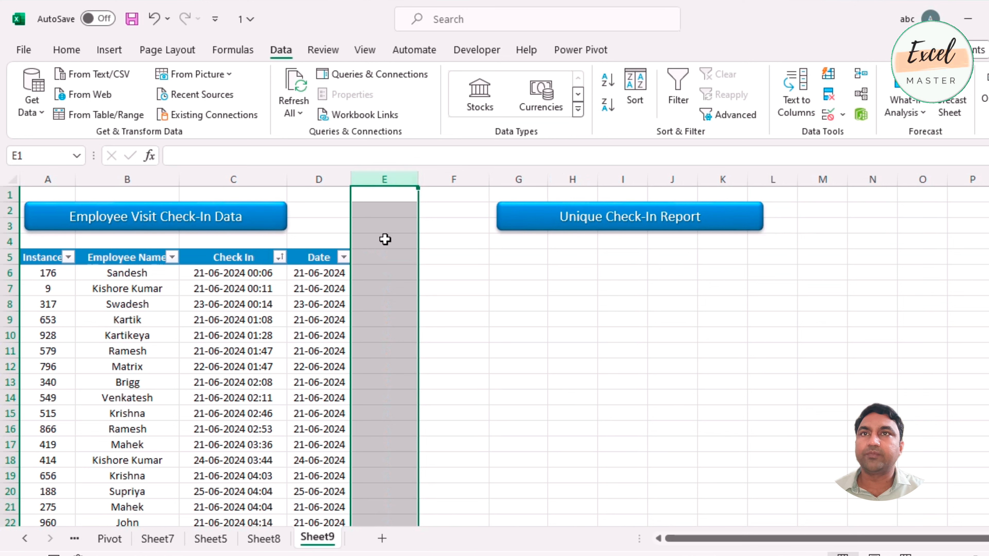
- Add a "First CheckIn" column header in E5 beside the Date column
{"action": "left_click", "coordinate": [386, 260]}
{"action": "key", "text": "Left"}
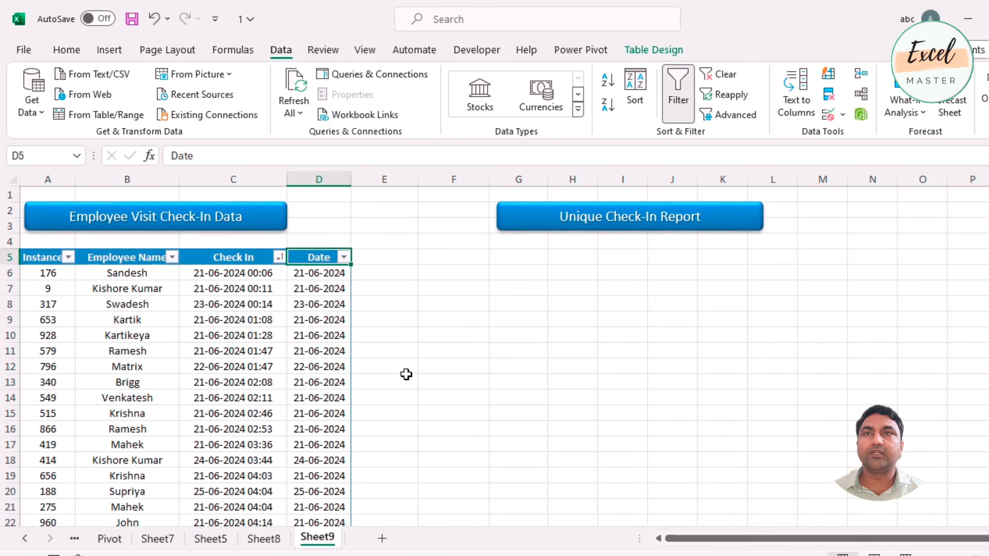
{"action": "key", "text": "Right"}
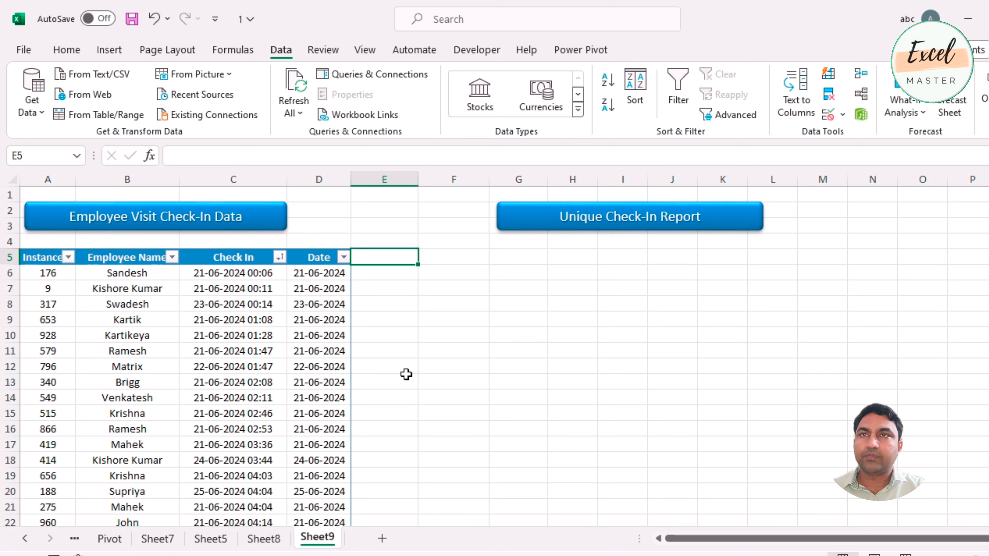
{"action": "type", "text": "Fi"}
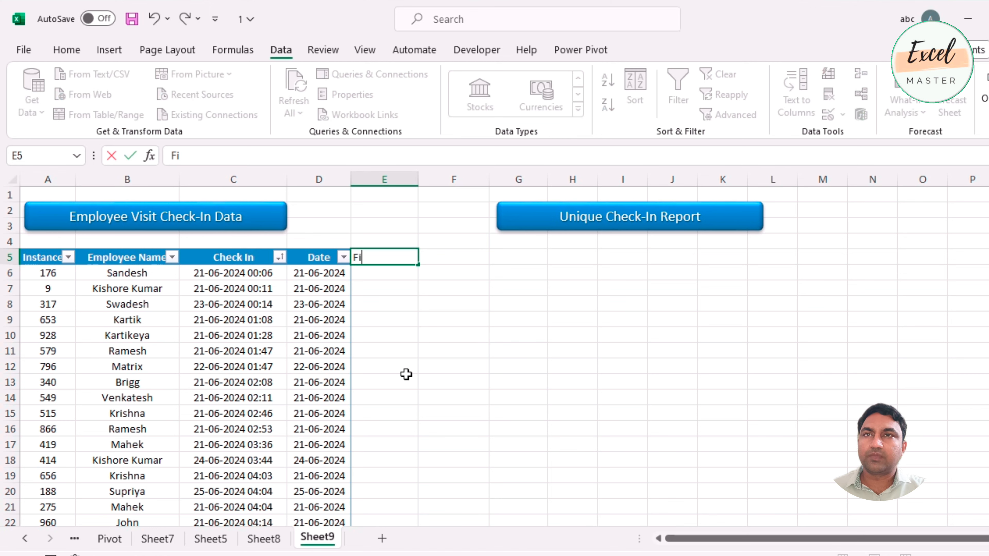
{"action": "type", "text": "rst CheckIn"}
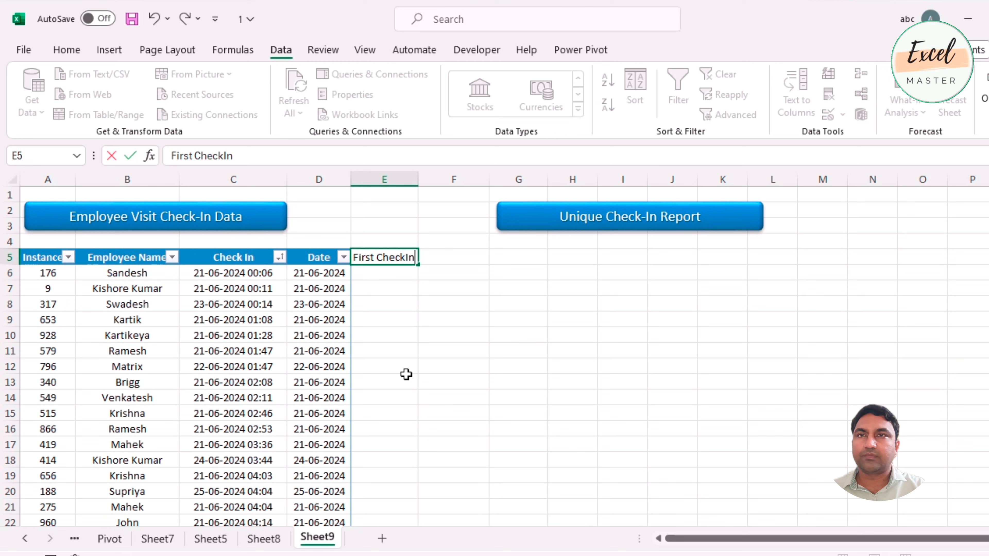
{"action": "key", "text": "Return"}
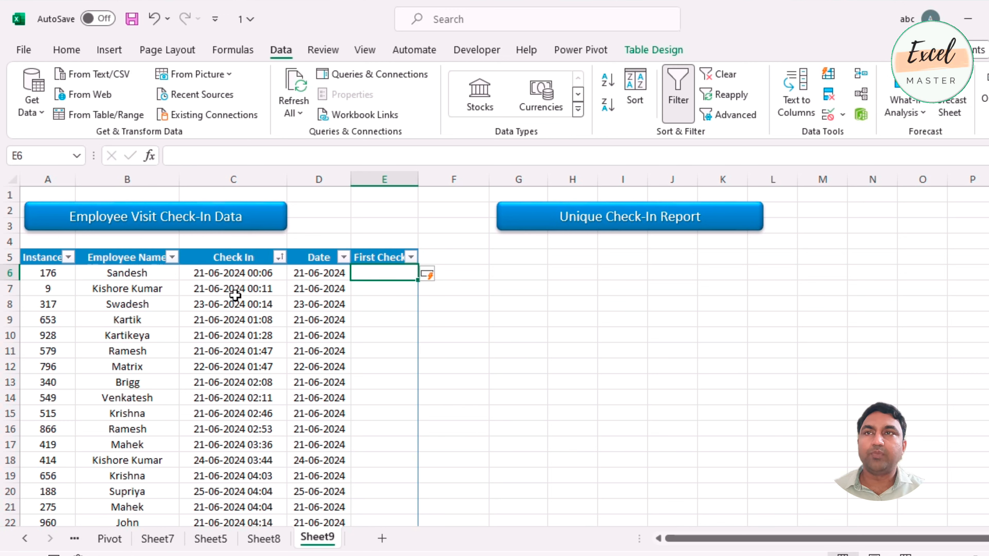
- Start a MINIFS formula in E6 with [Check In] as the minimum range and [Employee Name] matched to [@[Employee Name]] as first criterion
{"action": "type", "text": "=min"}
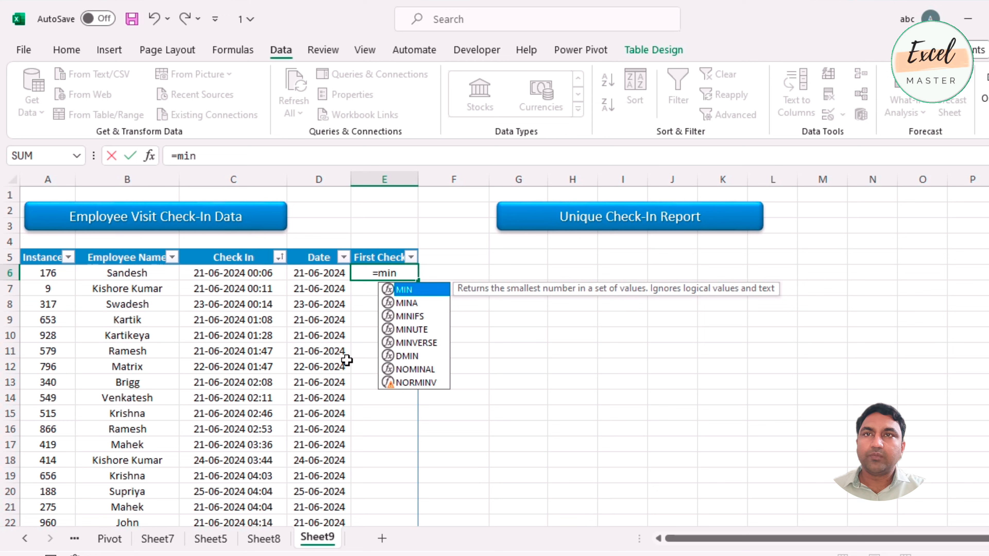
{"action": "type", "text": "ifs"}
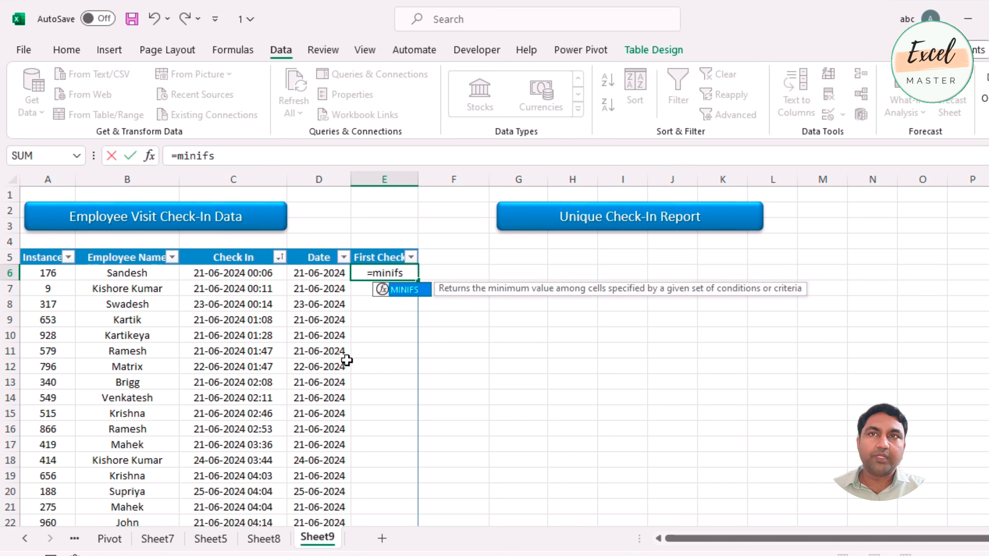
{"action": "type", "text": "("}
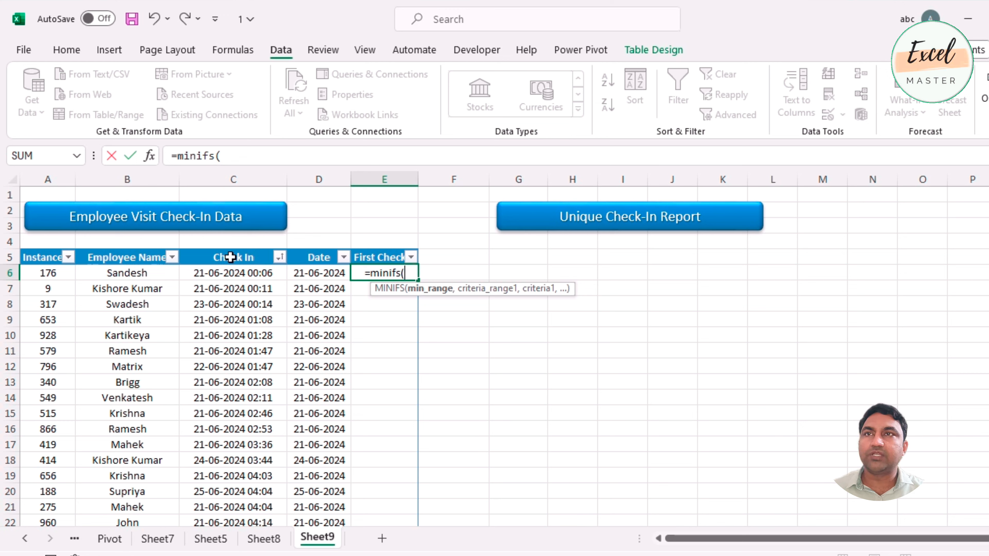
{"action": "left_click", "coordinate": [230, 250]}
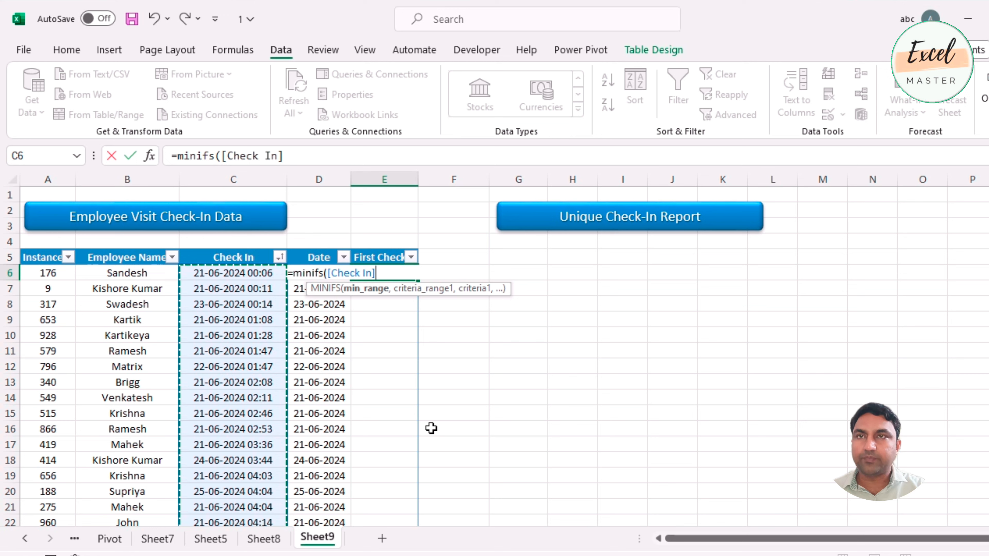
{"action": "type", "text": ","}
{"action": "left_click", "coordinate": [312, 162]}
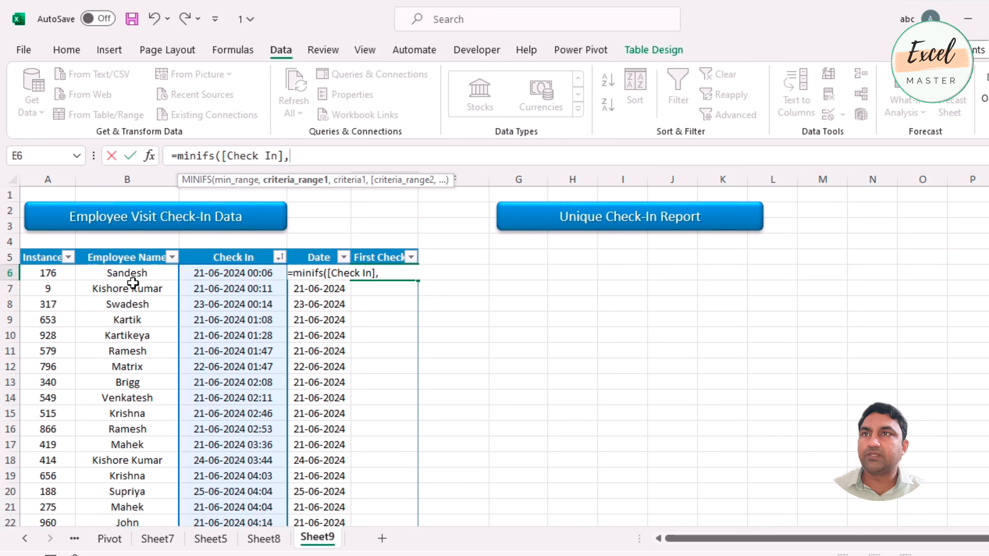
{"action": "left_click", "coordinate": [132, 249]}
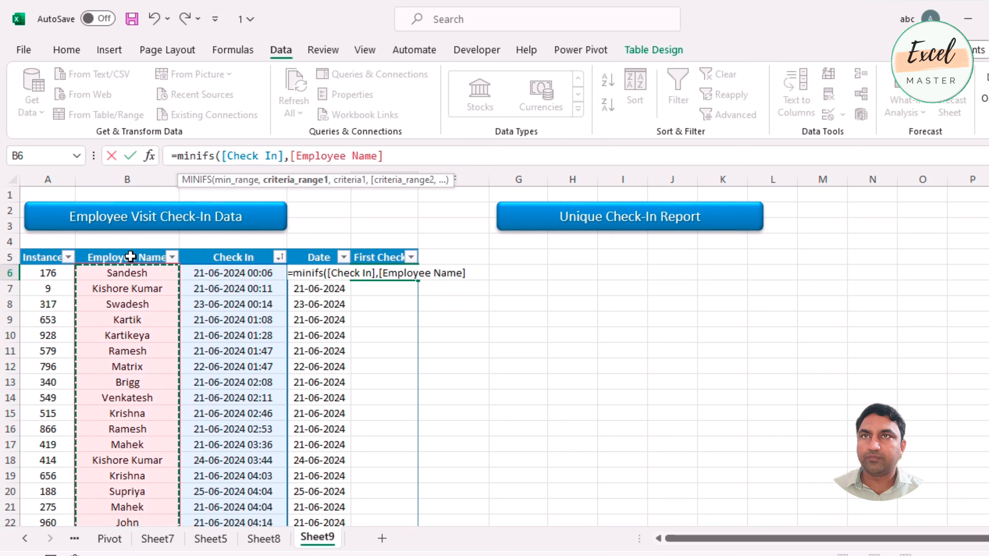
{"action": "type", "text": ","}
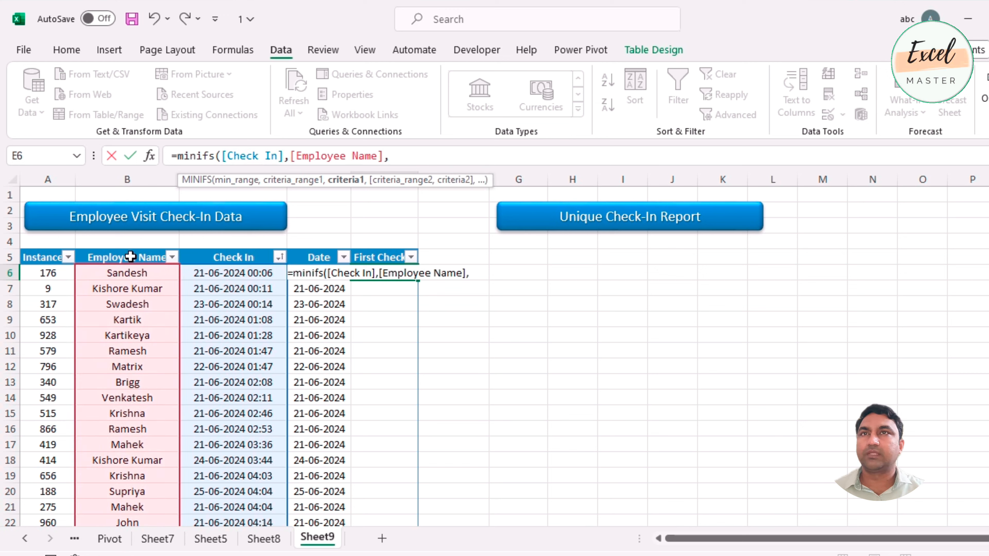
{"action": "left_click", "coordinate": [113, 275]}
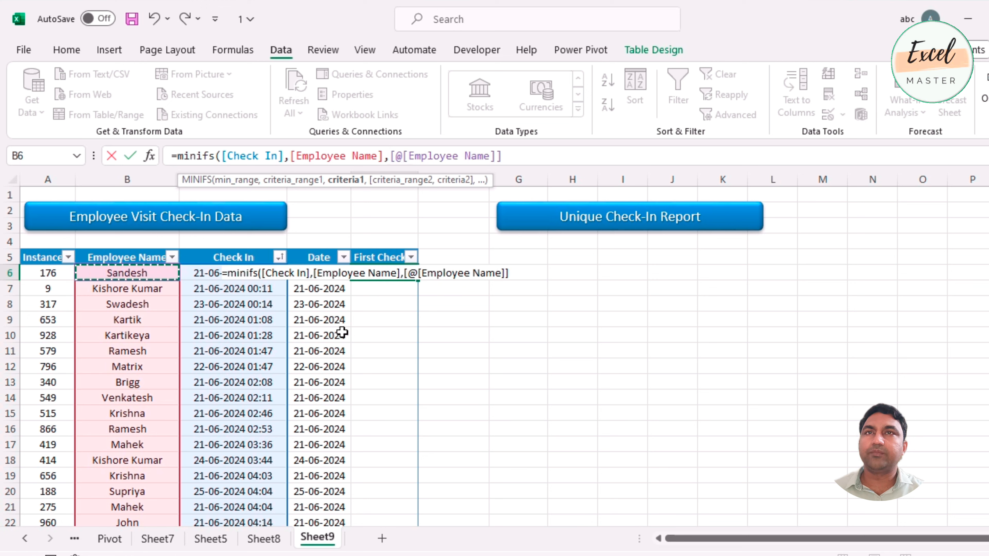
{"action": "type", "text": ","}
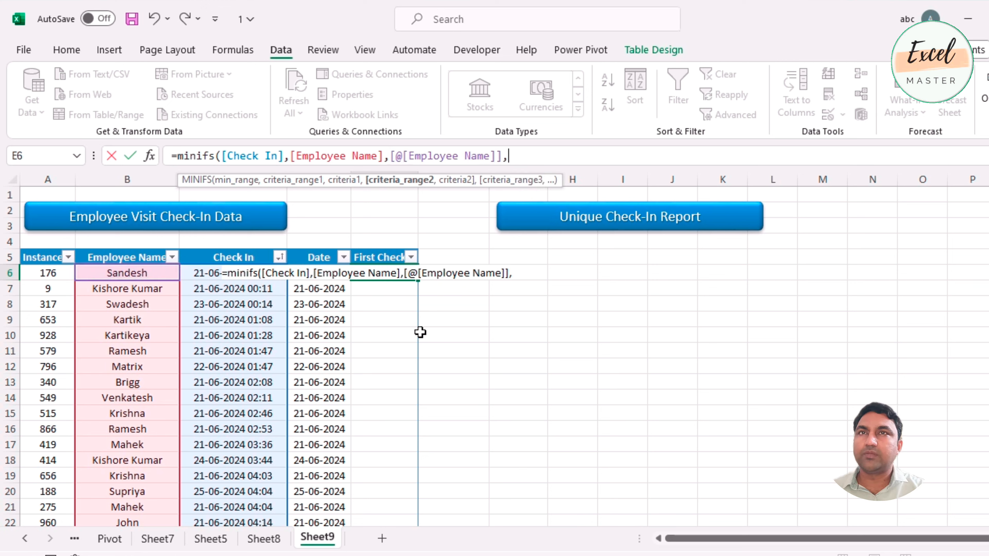
{"action": "left_click", "coordinate": [320, 250]}
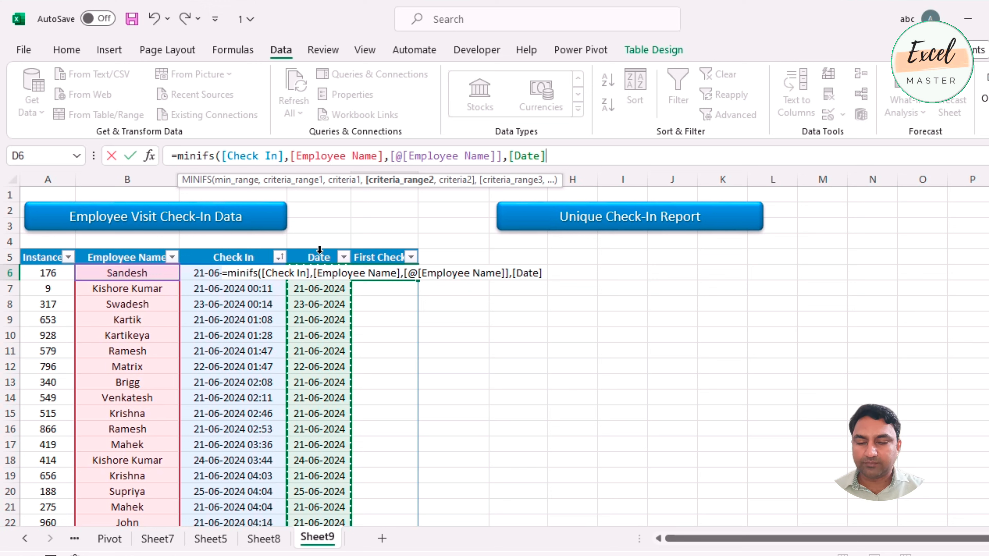
{"action": "type", "text": ","}
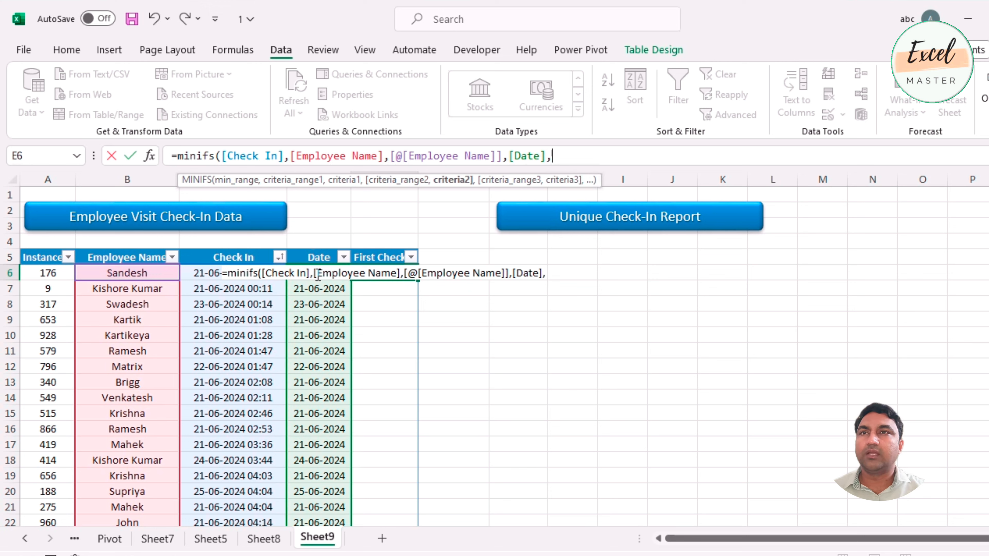
{"action": "left_click", "coordinate": [315, 272]}
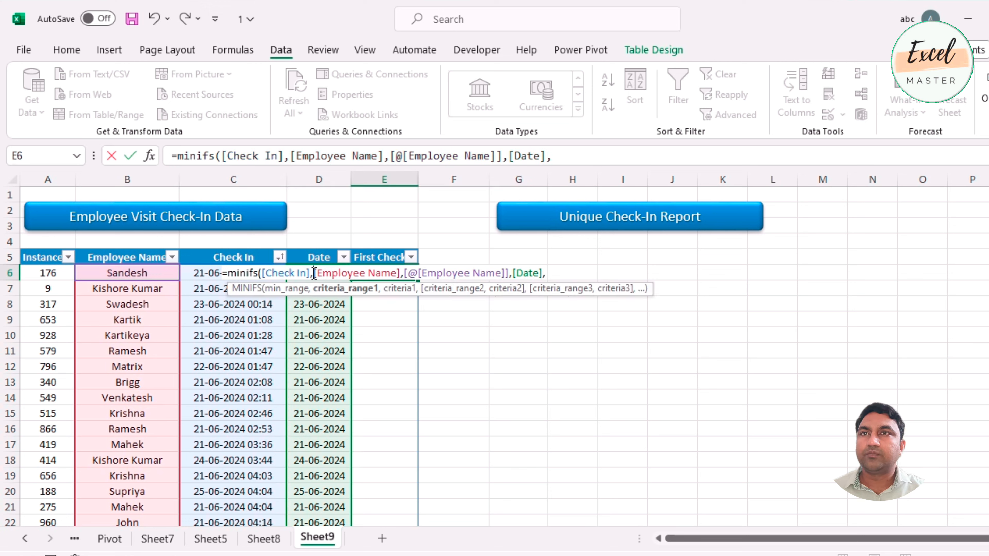
{"action": "left_click", "coordinate": [607, 160]}
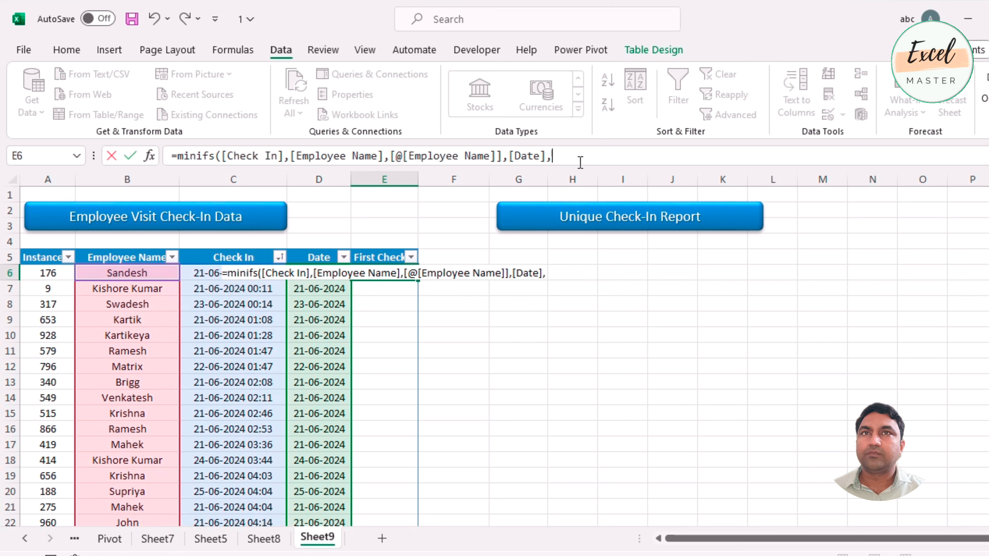
{"action": "left_click", "coordinate": [124, 274]}
{"action": "key", "text": "Right"}
{"action": "key", "text": "Right"}
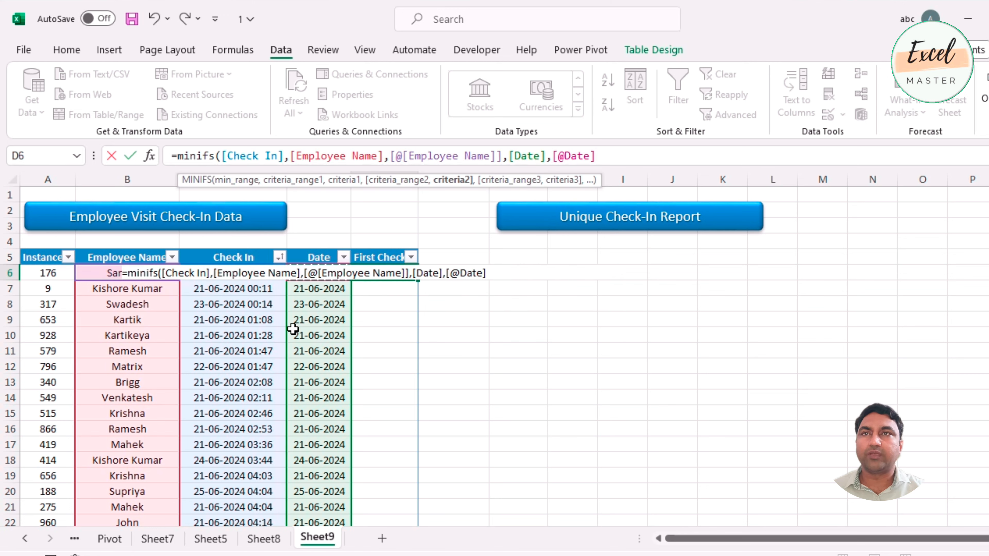
{"action": "type", "text": ")"}
{"action": "key", "text": "Return"}
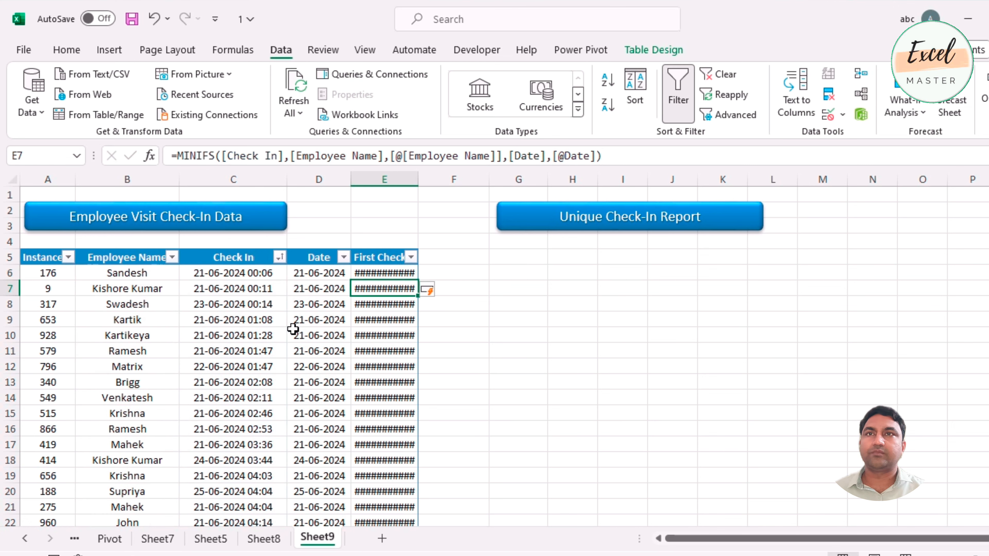
{"action": "key", "text": "Up"}
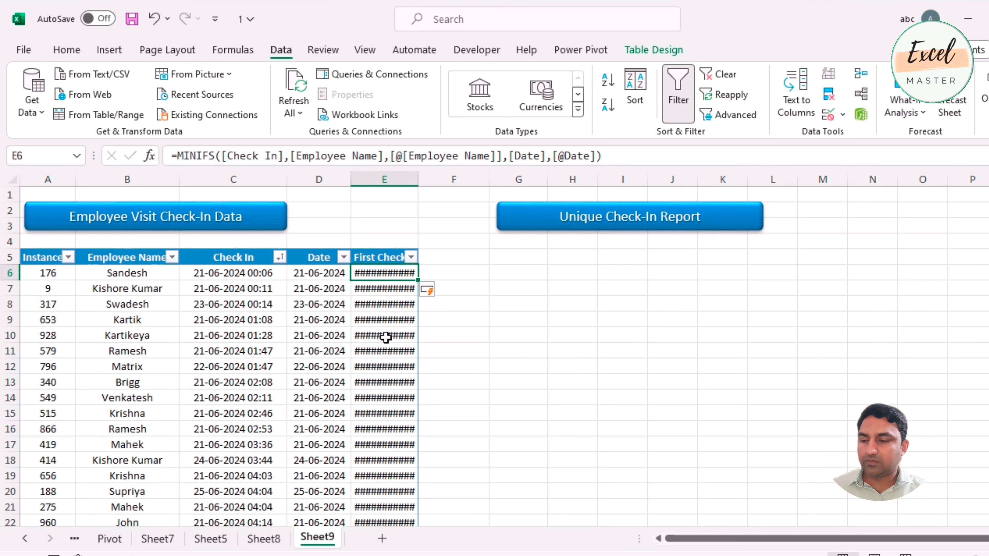
- Apply the custom format dd-mm-yyyy hh:mm to the First CheckIn values and widen column E to fit them
{"action": "left_click", "coordinate": [379, 249]}
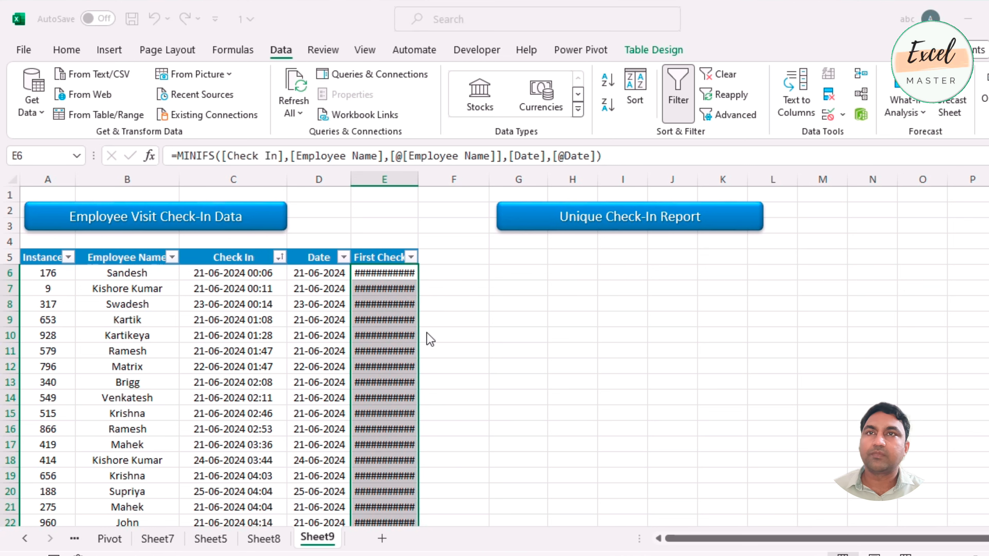
{"action": "key", "text": "ctrl+1"}
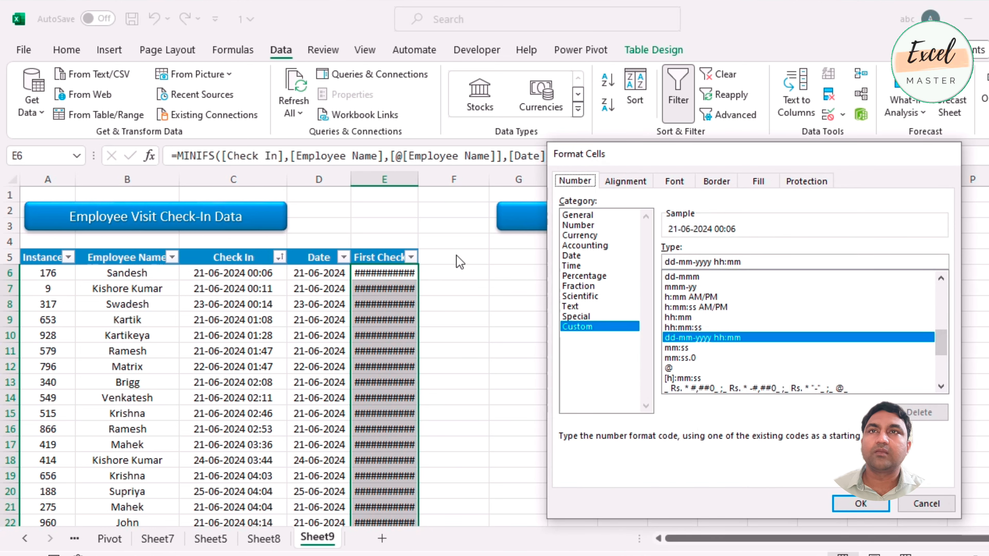
{"action": "key", "text": "Return"}
{"action": "left_click", "coordinate": [444, 241]}
{"action": "left_click_drag", "start_coordinate": [417, 179], "coordinate": [443, 176]}
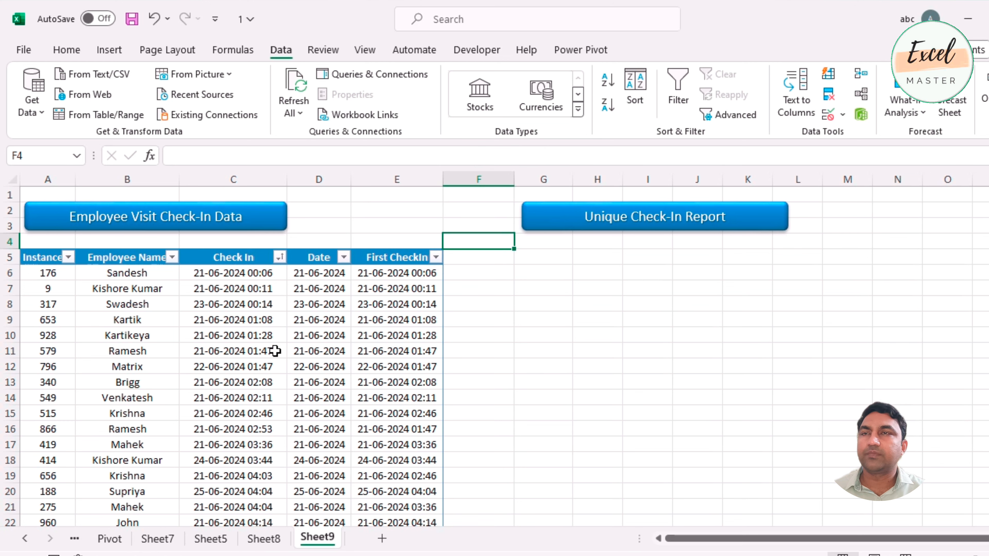
- Filter the table to only the row 11 employee's check-ins dated 21-06-2024
{"action": "left_click", "coordinate": [173, 257]}
{"action": "left_click", "coordinate": [249, 380]}
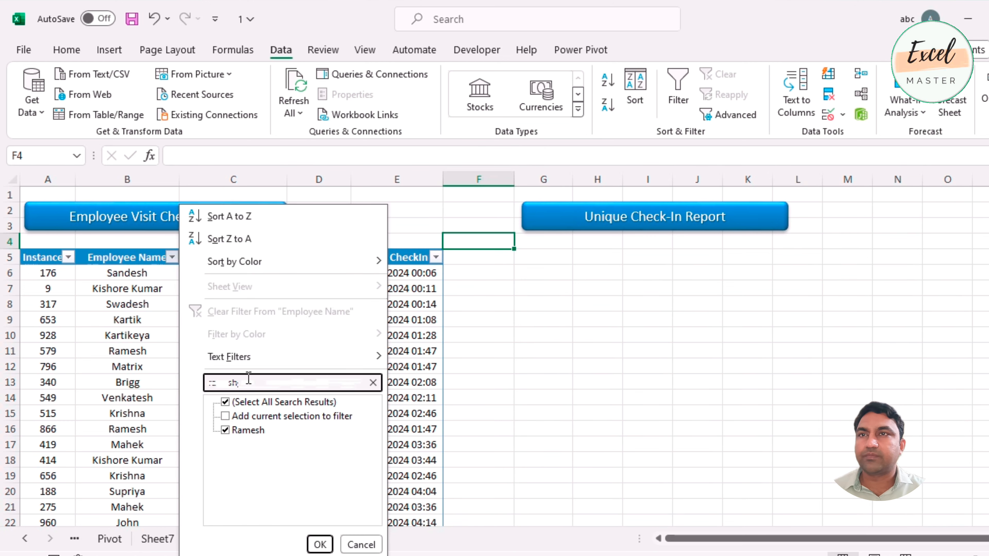
{"action": "key", "text": "Return"}
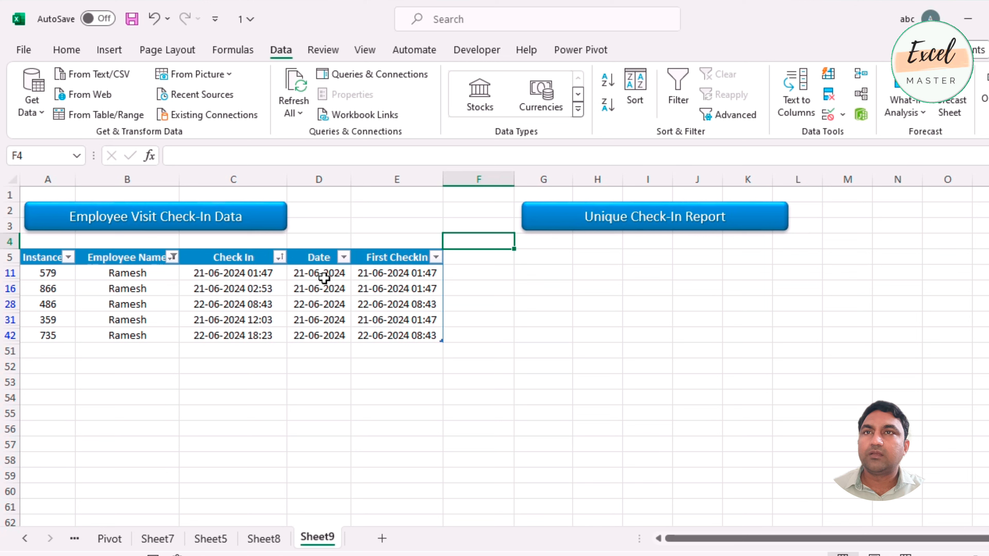
{"action": "left_click", "coordinate": [344, 257]}
{"action": "left_click", "coordinate": [174, 430]}
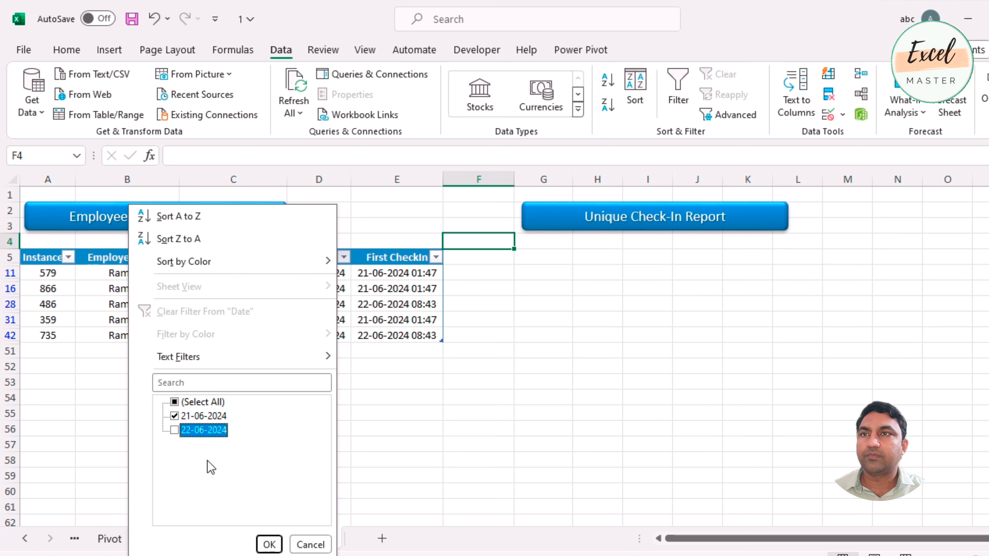
{"action": "left_click", "coordinate": [269, 544]}
- Compare the Check In times with the First CheckIn values across the filtered employee's rows
{"action": "left_click", "coordinate": [312, 274]}
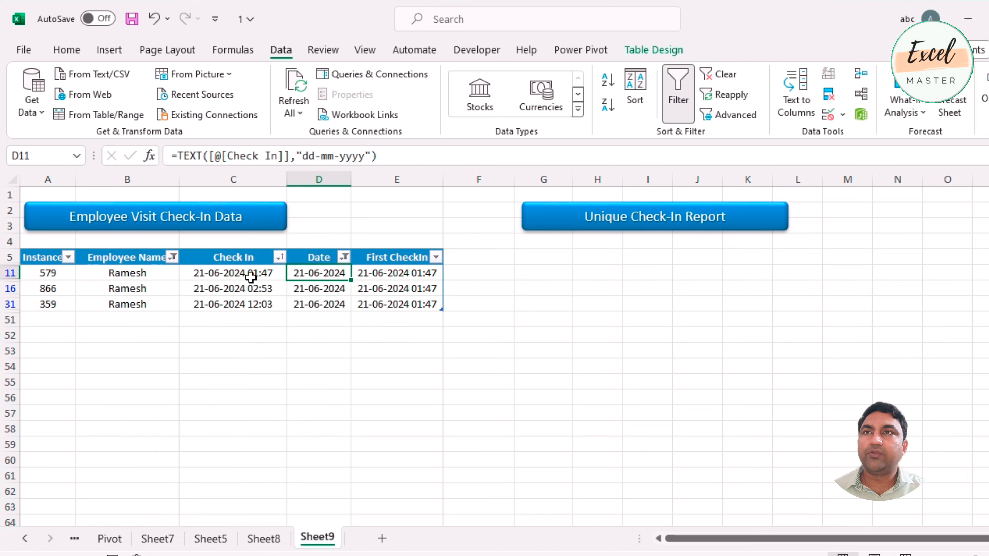
{"action": "left_click", "coordinate": [234, 278]}
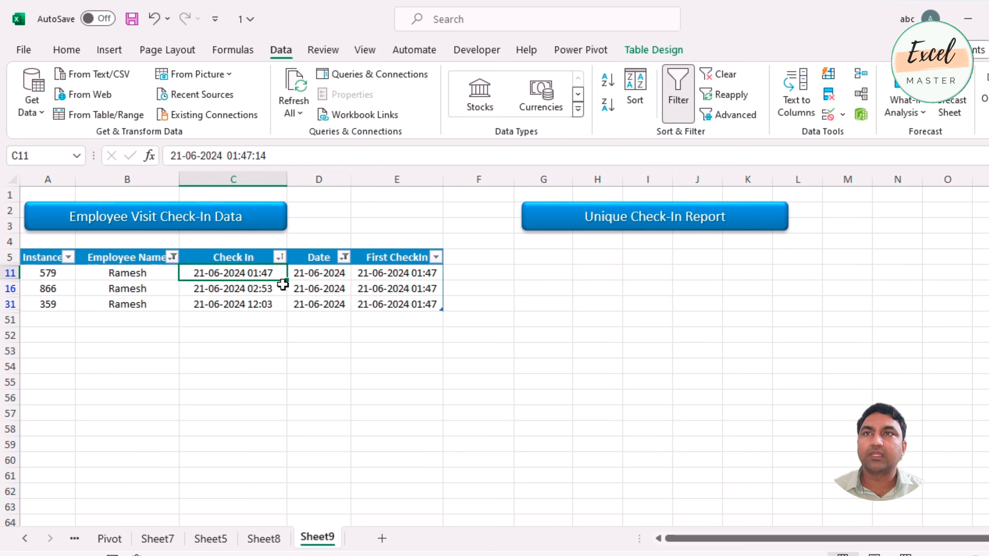
{"action": "left_click", "coordinate": [423, 274]}
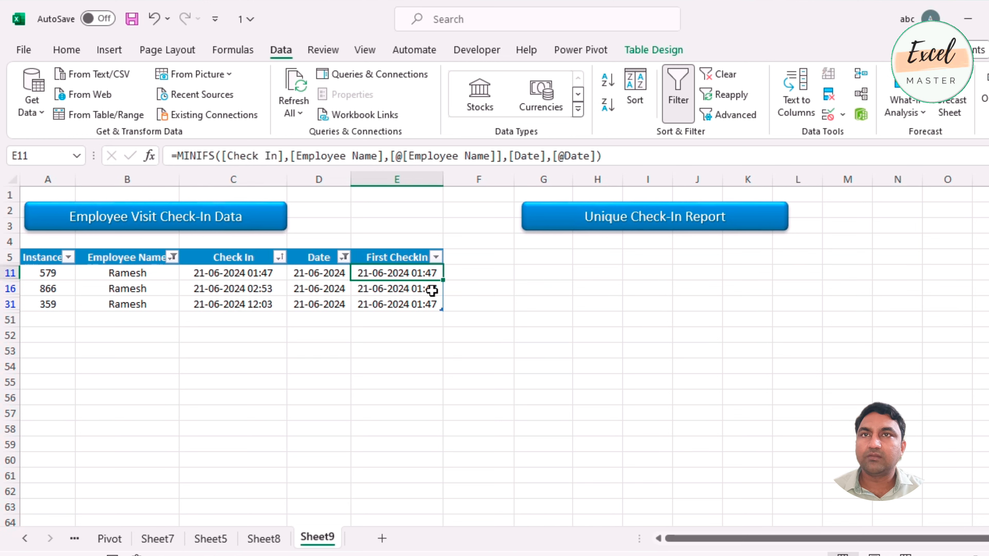
{"action": "left_click", "coordinate": [424, 289]}
{"action": "left_click", "coordinate": [423, 304]}
{"action": "left_click", "coordinate": [419, 288]}
{"action": "left_click", "coordinate": [416, 277]}
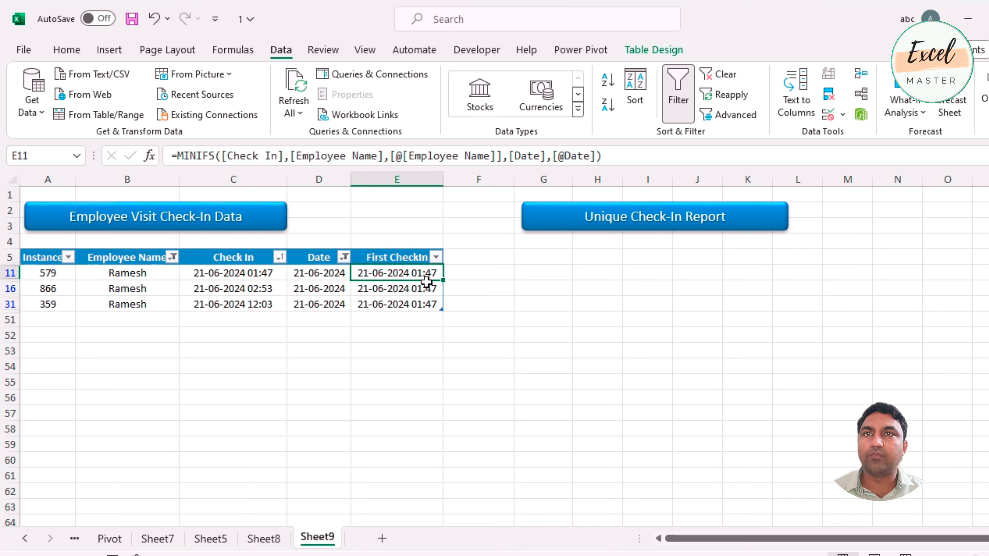
{"action": "left_click", "coordinate": [243, 274]}
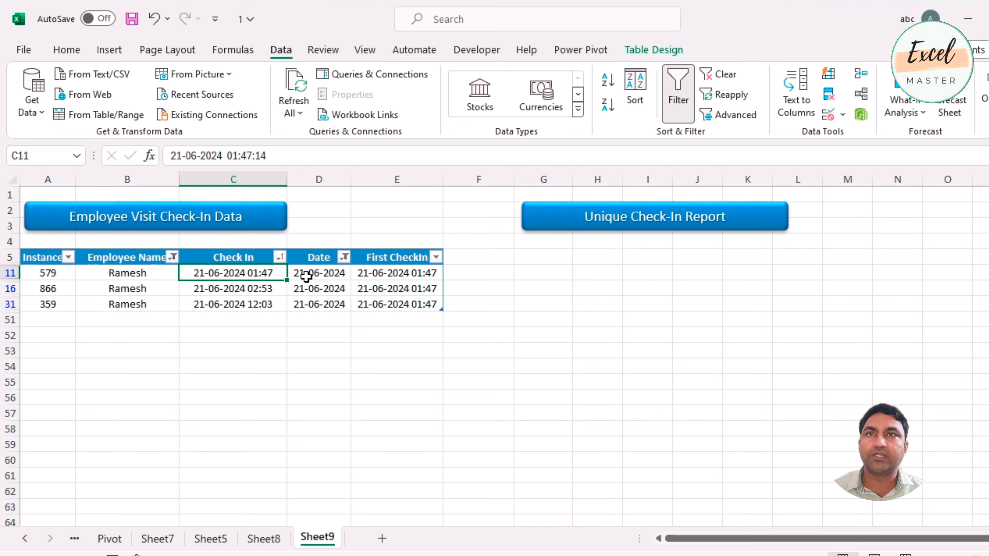
{"action": "left_click", "coordinate": [373, 273]}
{"action": "left_click", "coordinate": [240, 271]}
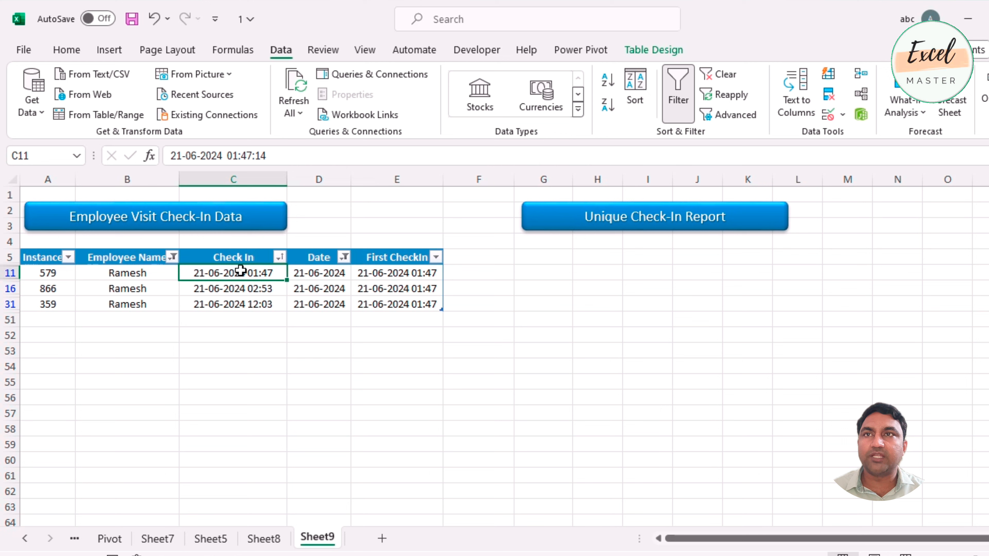
{"action": "left_click", "coordinate": [389, 274]}
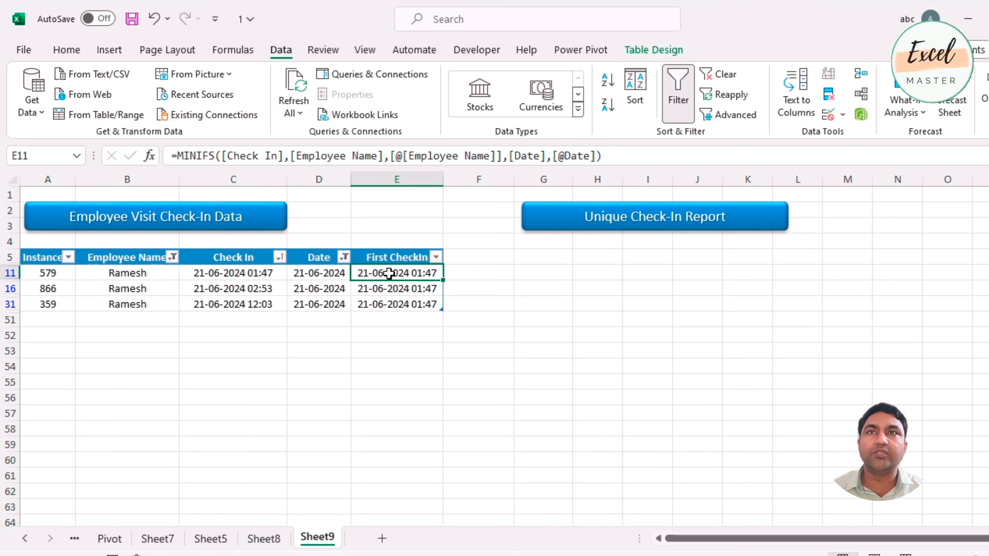
{"action": "left_click", "coordinate": [390, 287]}
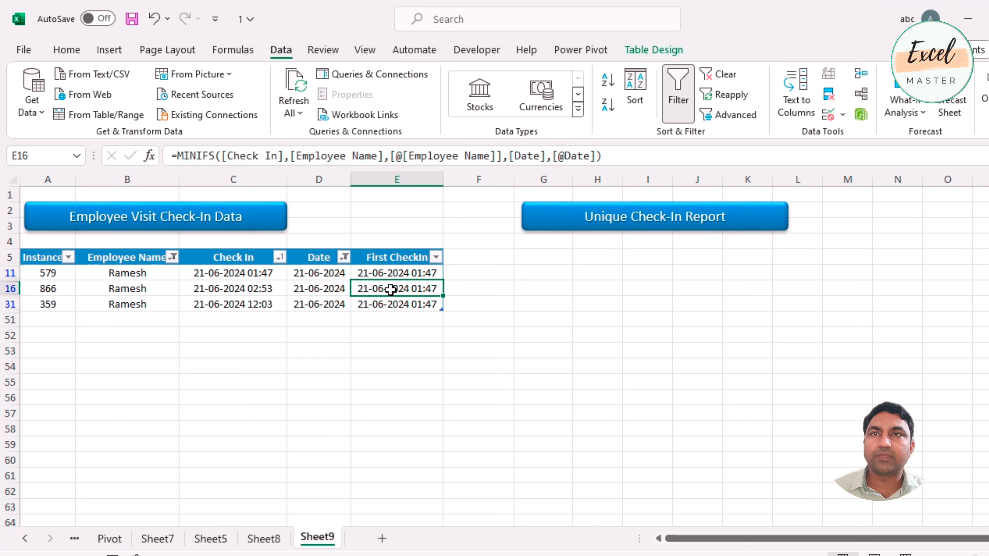
{"action": "left_click", "coordinate": [232, 291]}
{"action": "left_click", "coordinate": [394, 289]}
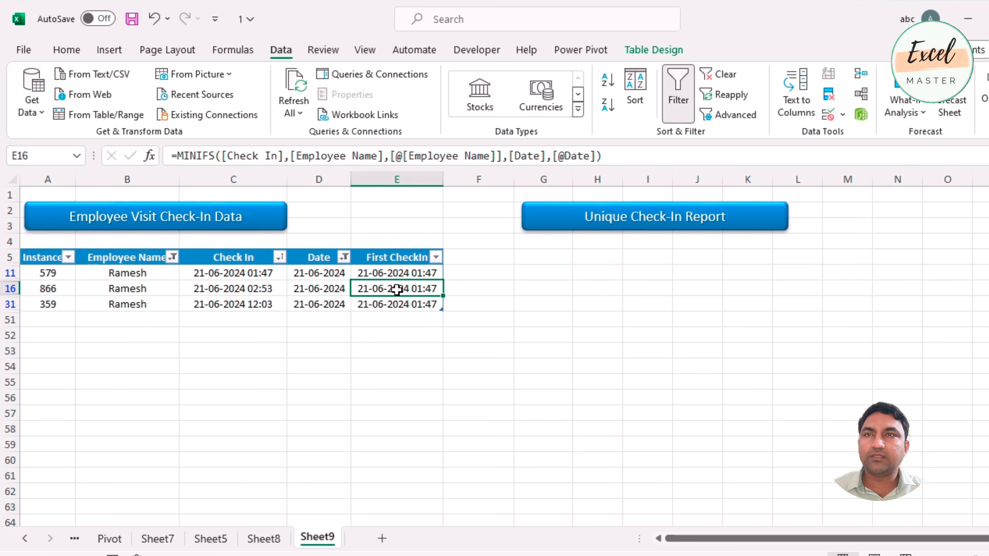
{"action": "left_click", "coordinate": [271, 289]}
{"action": "left_click", "coordinate": [379, 288]}
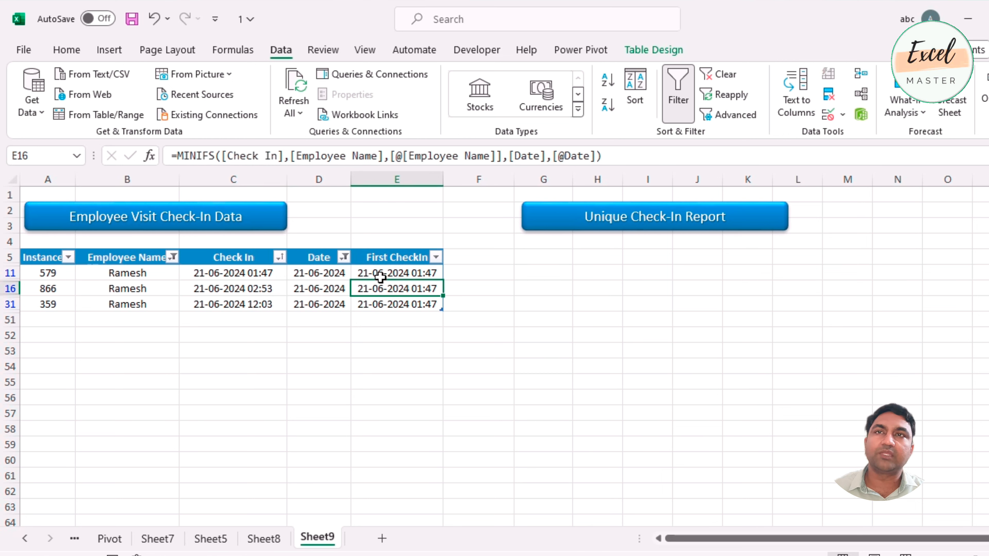
{"action": "left_click", "coordinate": [343, 257]}
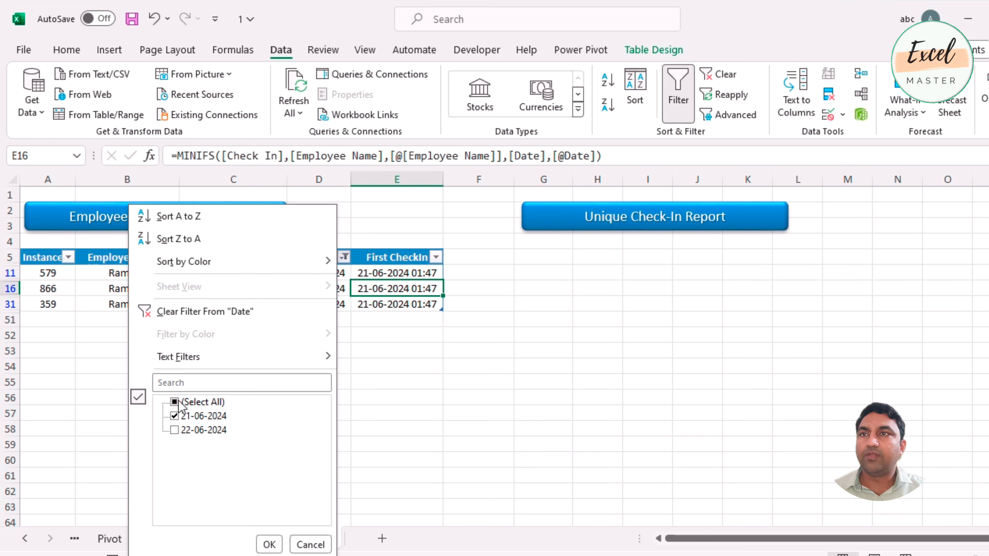
{"action": "left_click", "coordinate": [526, 371]}
- Shift the Unique Check-In Report banner over to start at column H and add a "Unique" column header in F5
{"action": "left_click", "coordinate": [461, 257]}
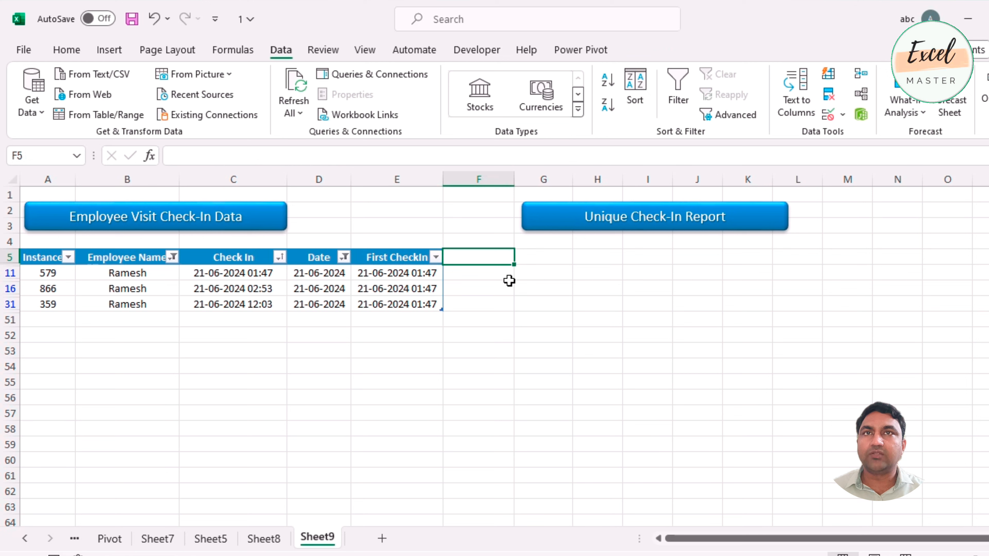
{"action": "left_click_drag", "start_coordinate": [545, 225], "coordinate": [630, 225]}
{"action": "left_click", "coordinate": [453, 264]}
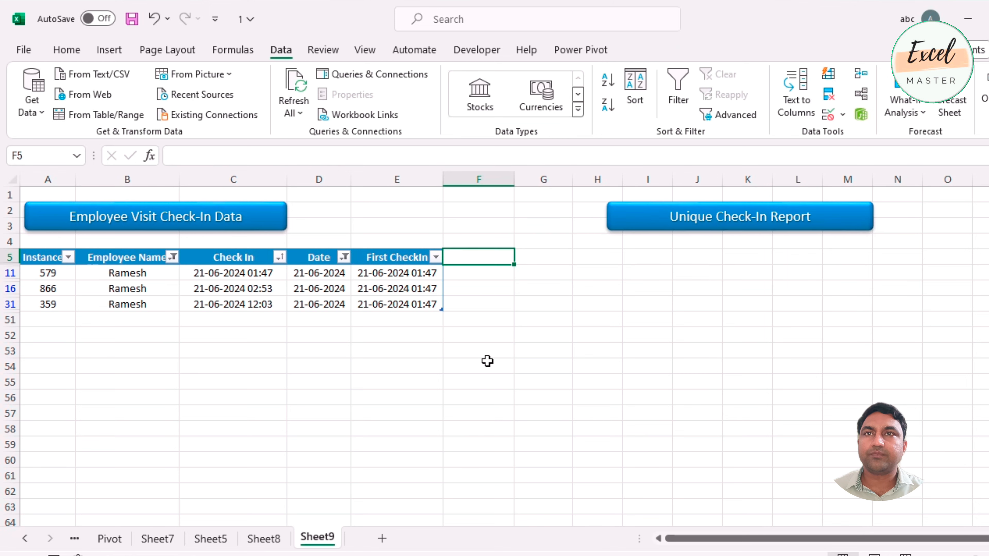
{"action": "type", "text": "Unique"}
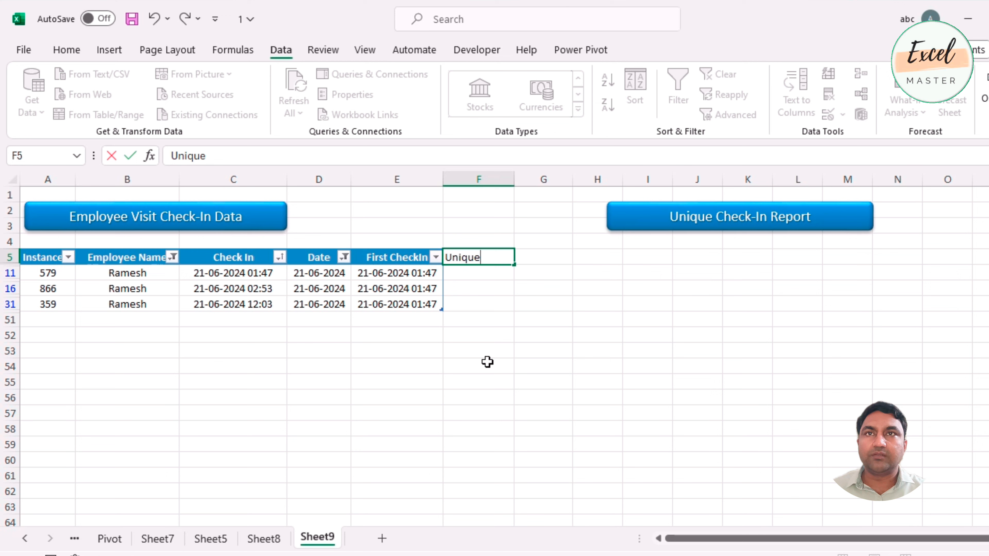
{"action": "key", "text": "Return"}
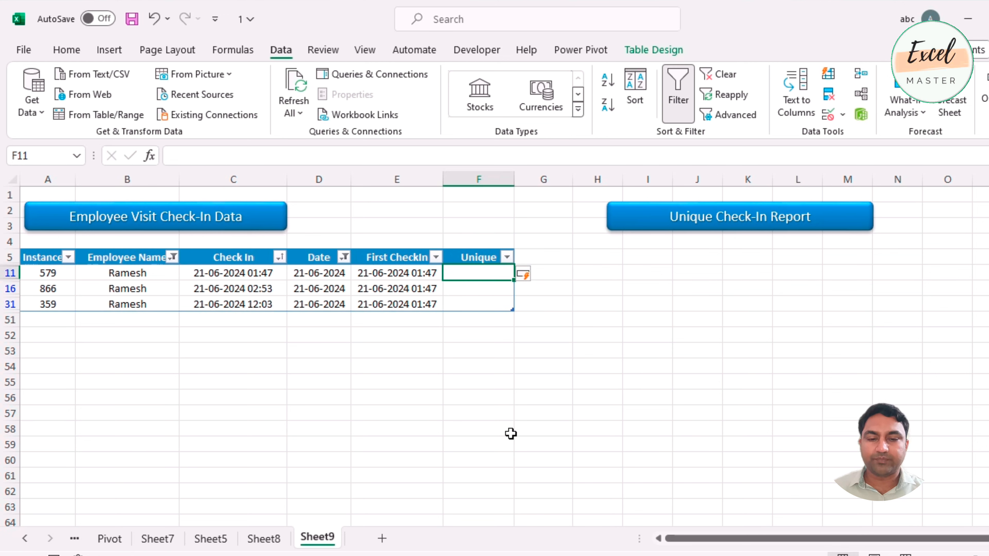
- Fill the Unique column with the formula =[@[First CheckIn]]=[@[Check In]], entered in F11
{"action": "type", "text": "="}
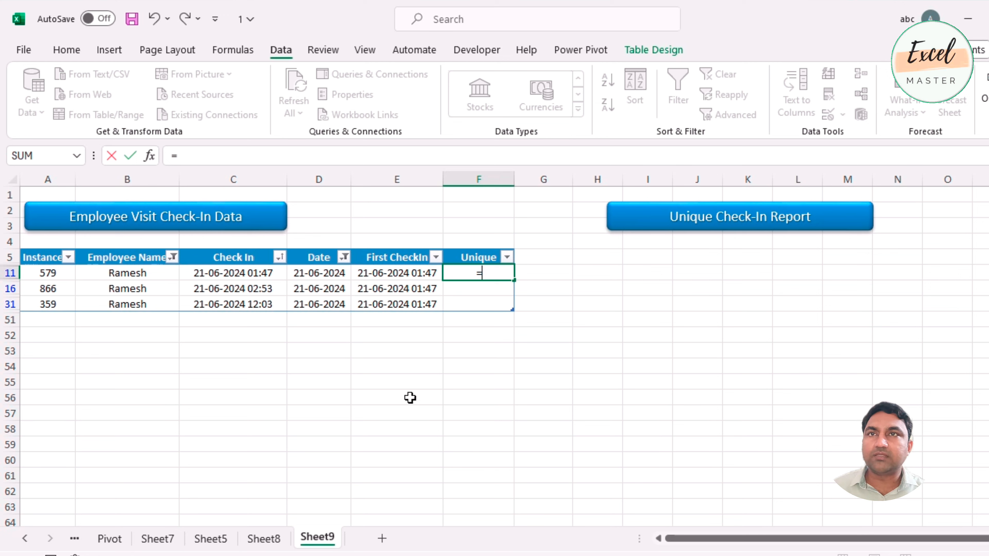
{"action": "left_click", "coordinate": [376, 273]}
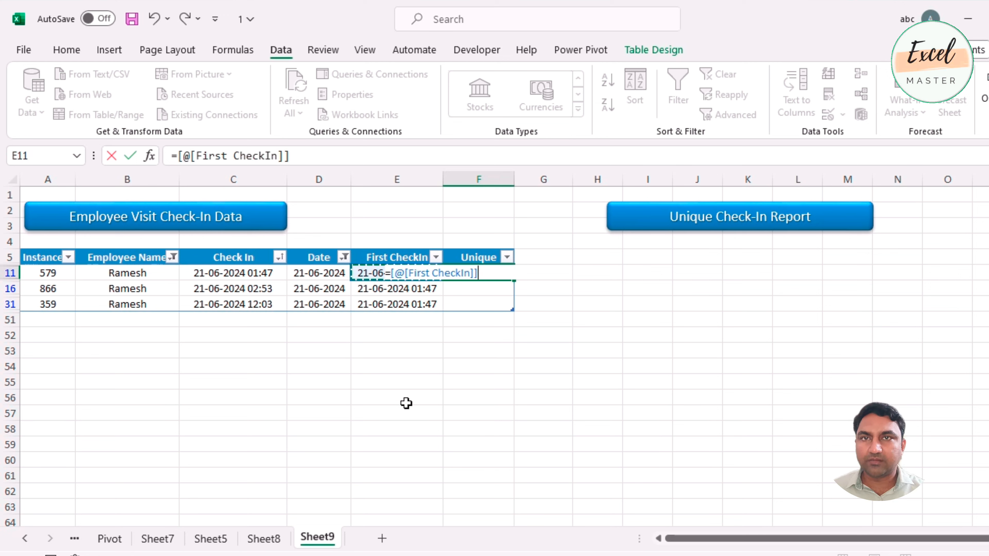
{"action": "type", "text": "="}
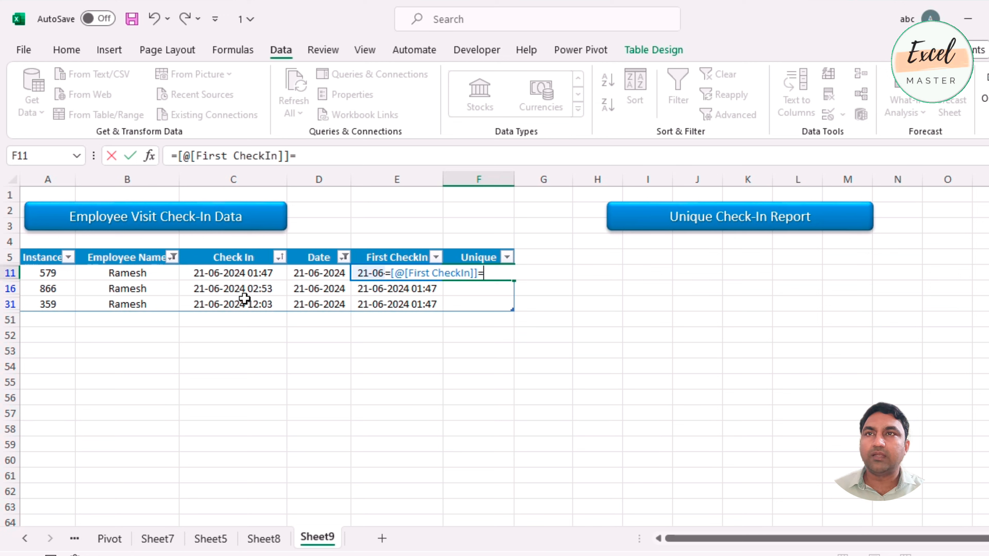
{"action": "left_click", "coordinate": [236, 272]}
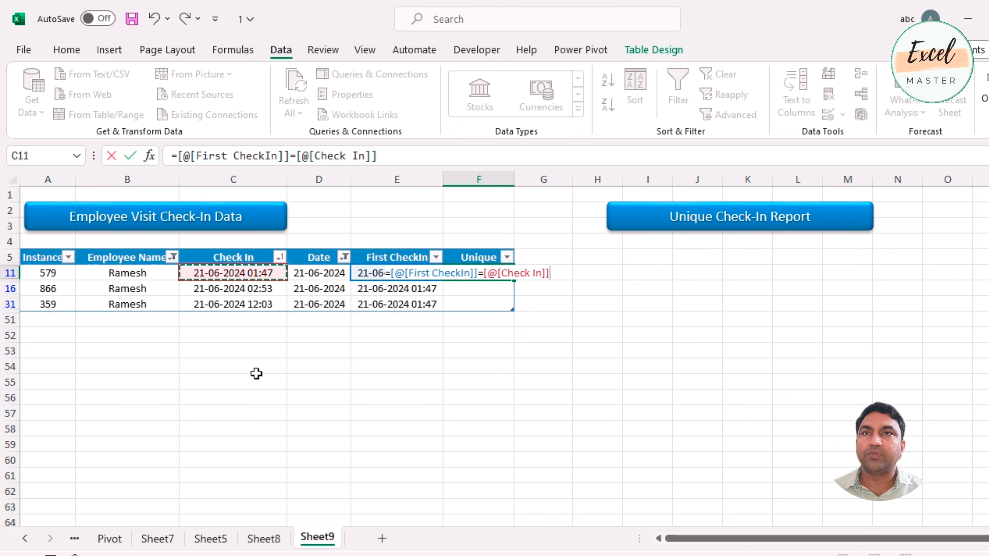
{"action": "key", "text": "Return"}
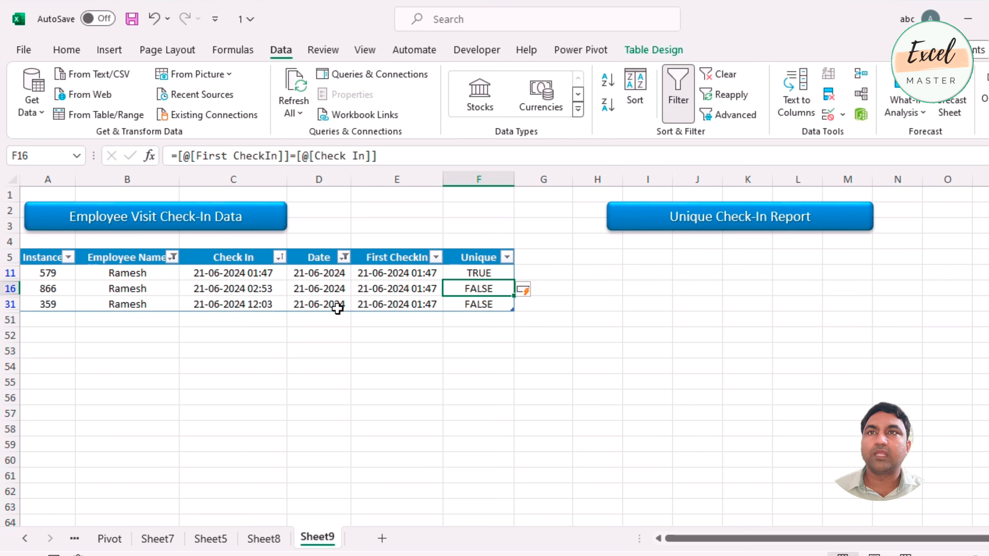
- Compare row 11's Check In and First CheckIn values against its Unique result
{"action": "left_click", "coordinate": [271, 272]}
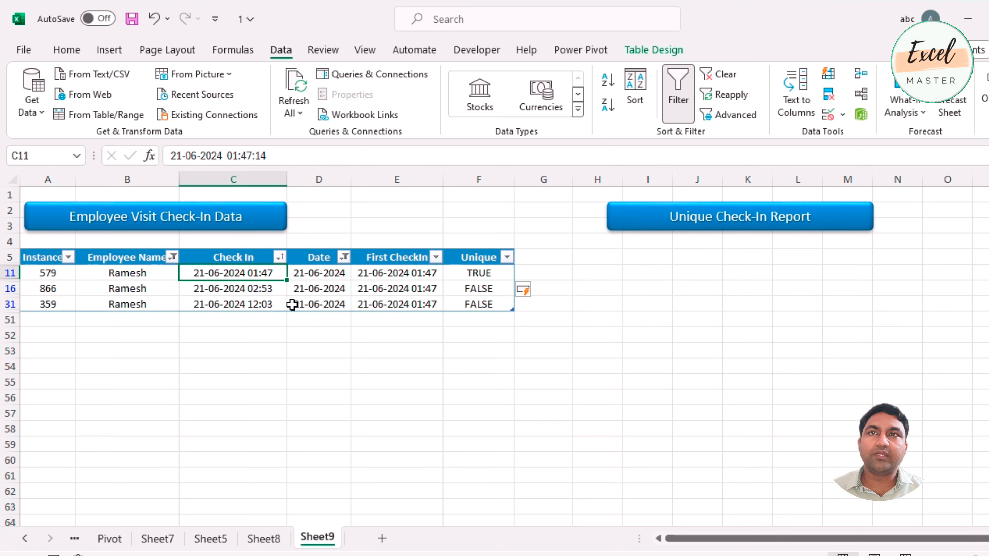
{"action": "left_click", "coordinate": [407, 274]}
{"action": "left_click", "coordinate": [253, 274]}
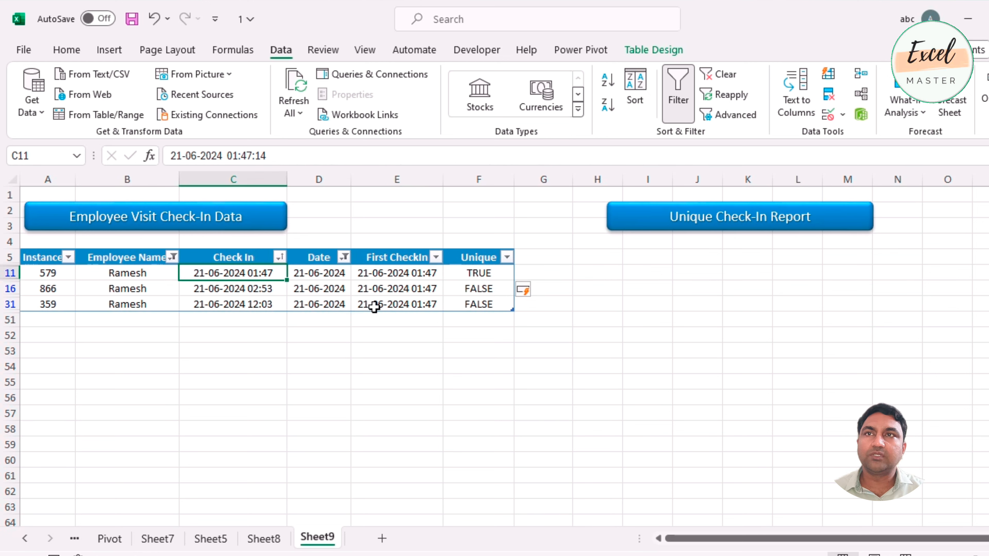
- Check the Unique results against the First CheckIn values in the filtered employee's 21-06-2024 rows
{"action": "left_click", "coordinate": [399, 277]}
{"action": "left_click", "coordinate": [477, 274]}
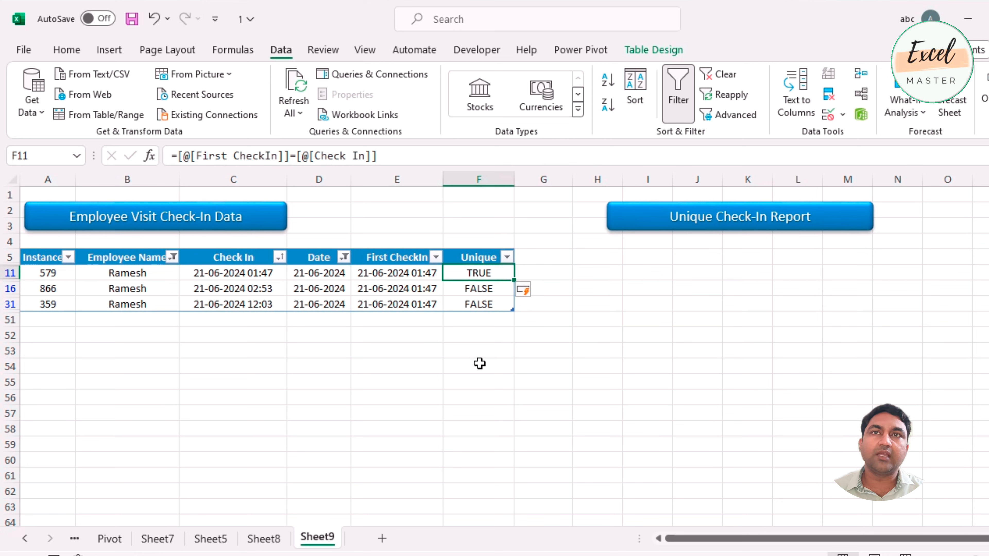
{"action": "left_click", "coordinate": [488, 289]}
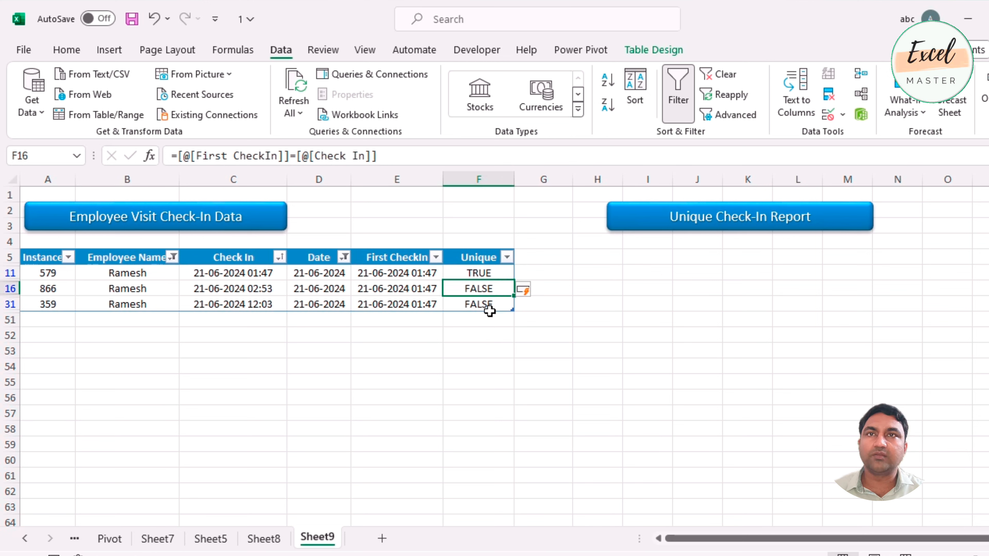
{"action": "left_click", "coordinate": [487, 305]}
- Filter the Date column to show only 22-06-2024
{"action": "left_click", "coordinate": [344, 257]}
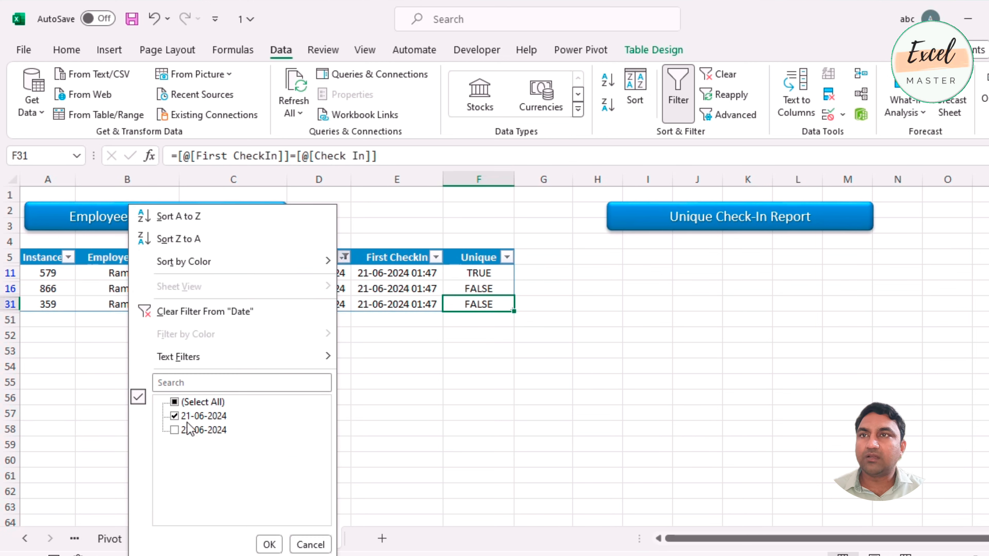
{"action": "left_click", "coordinate": [174, 417]}
{"action": "left_click", "coordinate": [175, 430]}
{"action": "left_click", "coordinate": [269, 544]}
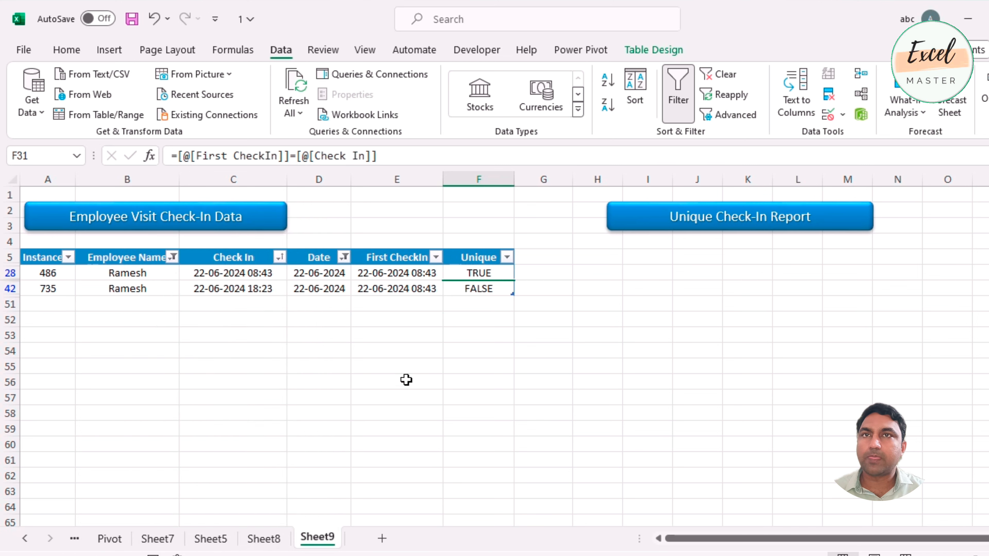
- Compare the two Check In times on 22-06-2024 with their Unique results
{"action": "left_click", "coordinate": [247, 275]}
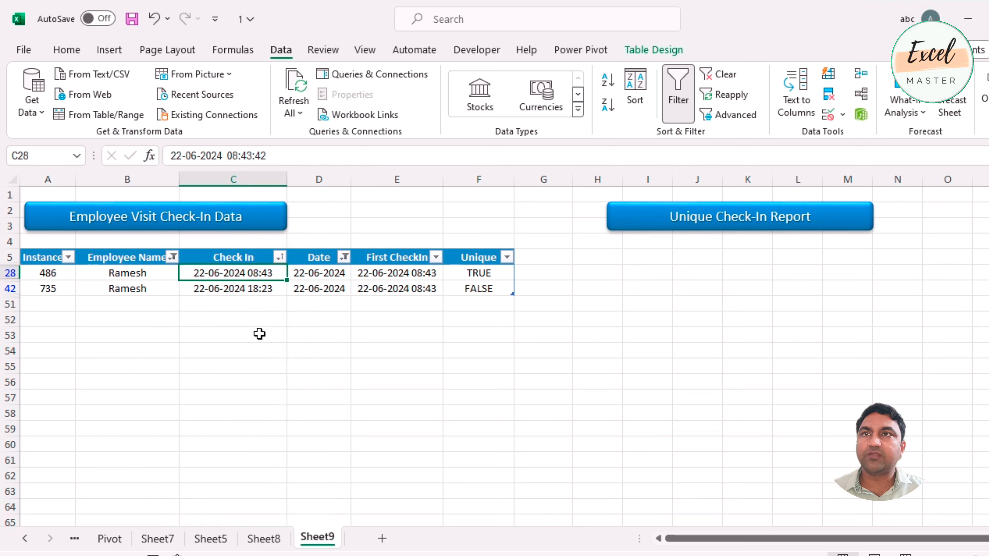
{"action": "left_click", "coordinate": [273, 292]}
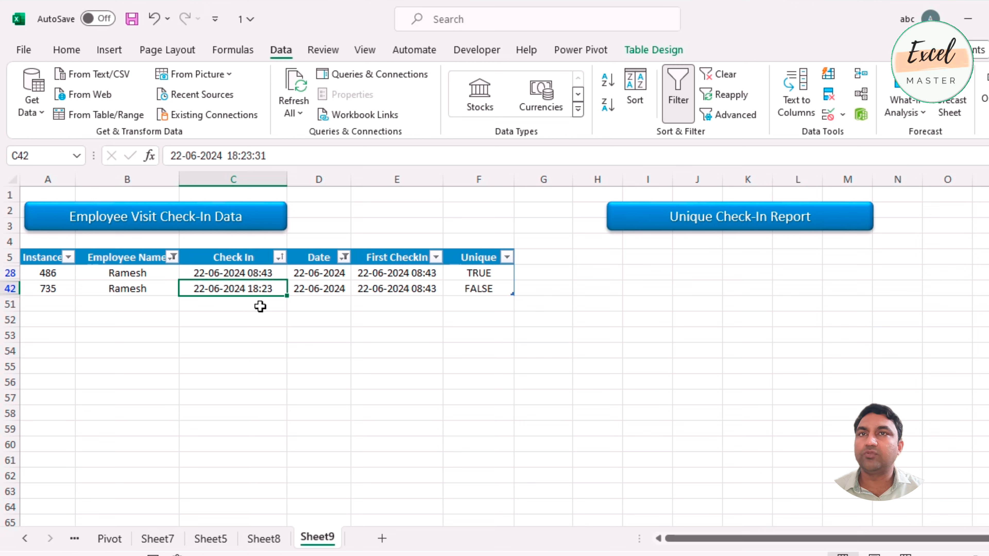
{"action": "left_click", "coordinate": [469, 288]}
{"action": "left_click", "coordinate": [481, 272]}
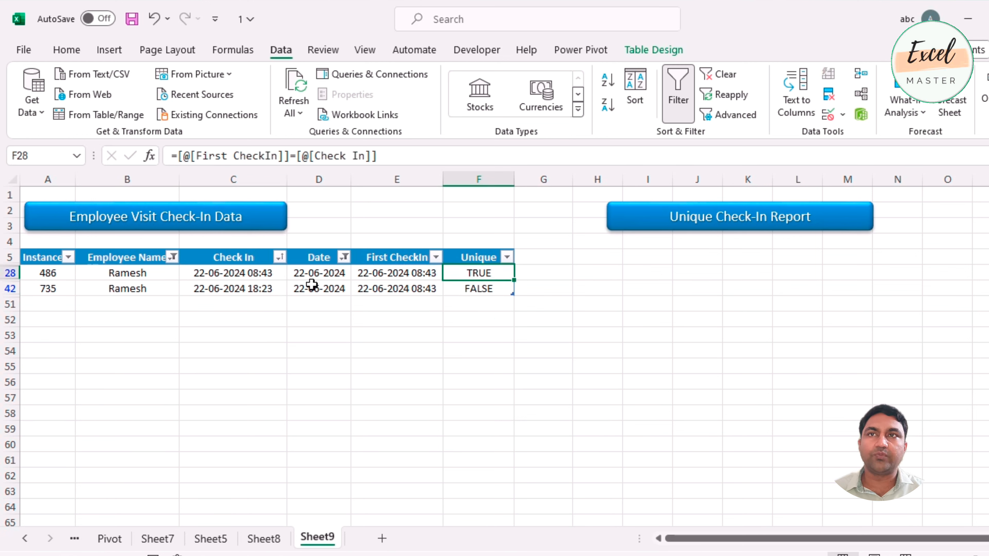
- Show all dates and all employees again by reselecting every value in the Date and Employee Name filters
{"action": "left_click", "coordinate": [343, 257]}
{"action": "left_click", "coordinate": [174, 402]}
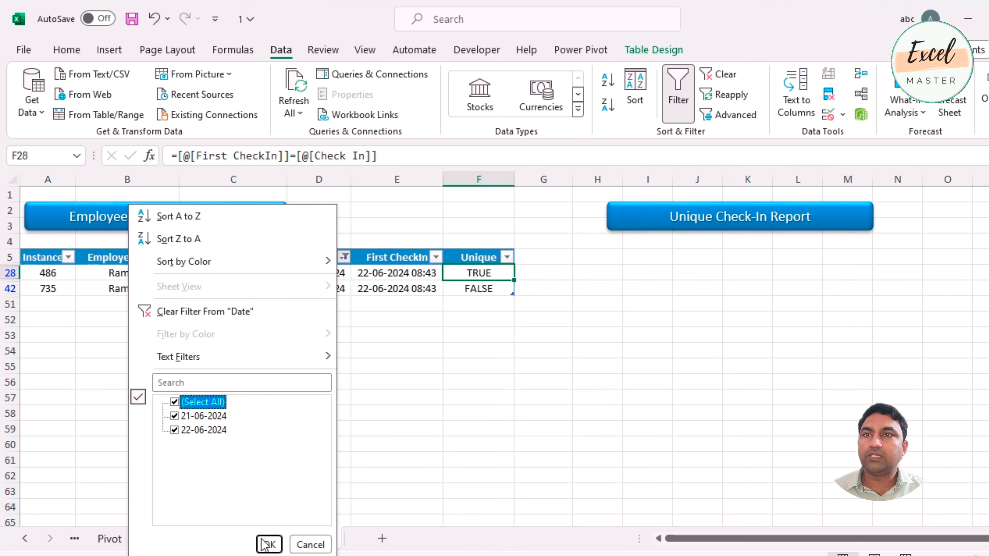
{"action": "left_click", "coordinate": [268, 545]}
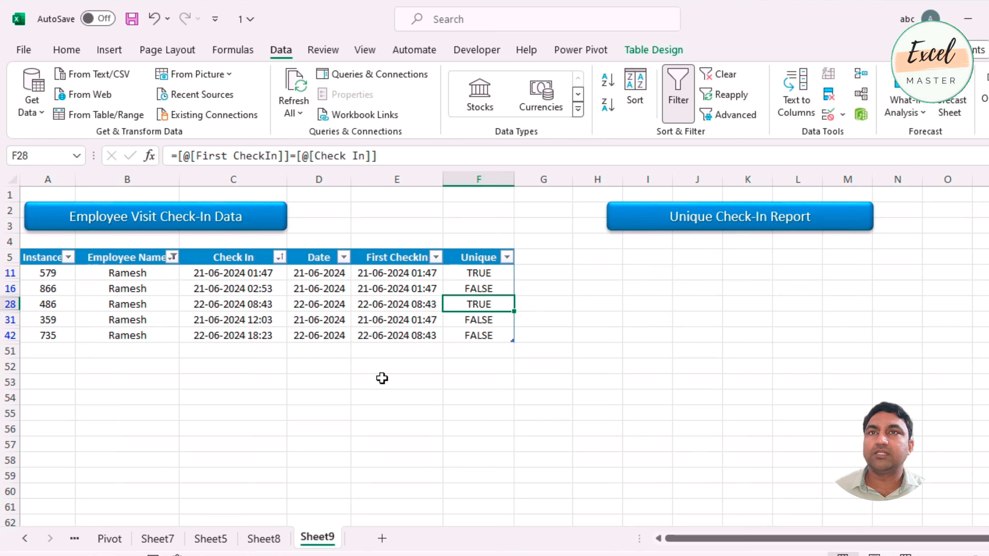
{"action": "key", "text": "Up"}
{"action": "key", "text": "Up"}
{"action": "key", "text": "Up"}
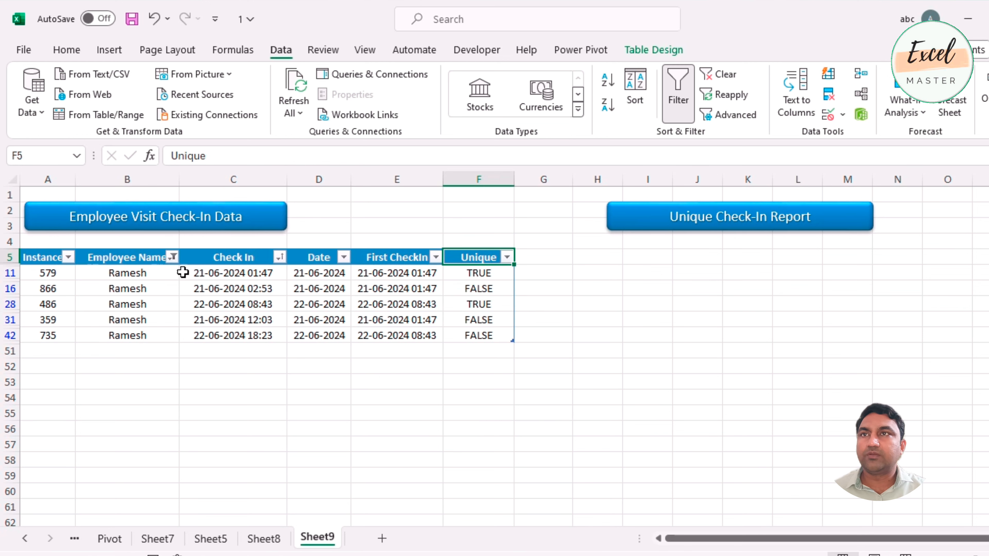
{"action": "left_click", "coordinate": [173, 257]}
{"action": "left_click", "coordinate": [225, 403]}
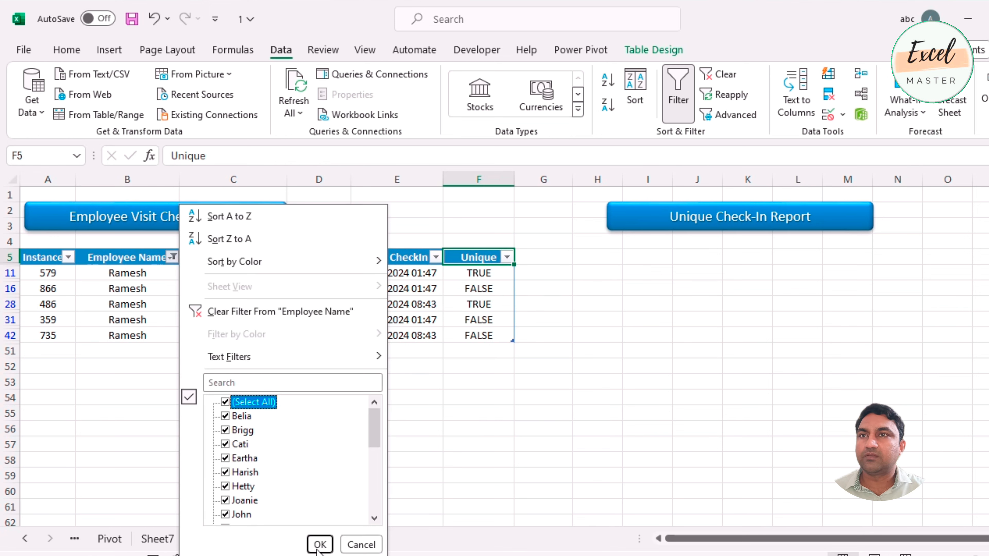
{"action": "left_click", "coordinate": [320, 545]}
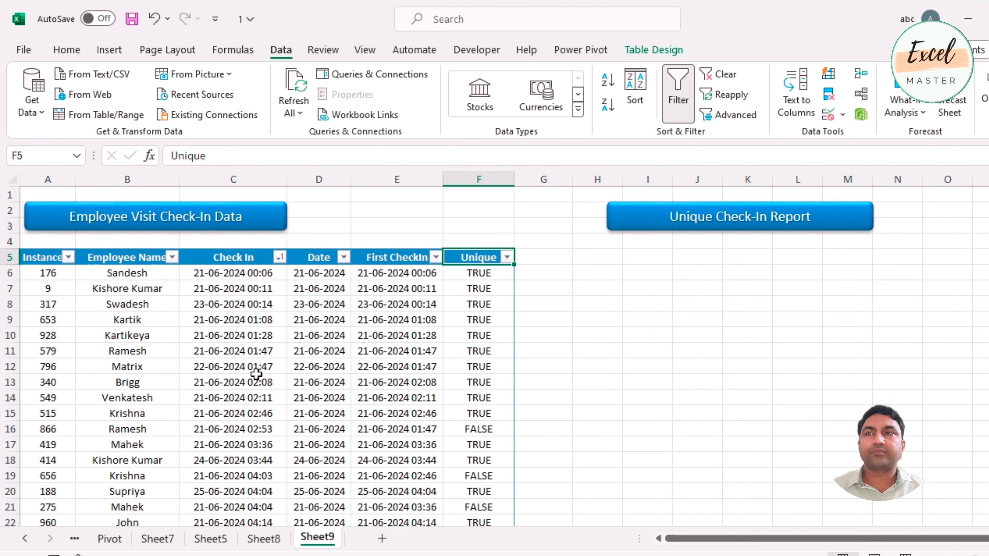
- Look through the Unique flags of all employees and filter the Unique column to TRUE only
{"action": "scroll", "coordinate": [255, 370], "scroll_direction": "down", "scroll_amount": 4}
{"action": "scroll", "coordinate": [291, 393], "scroll_direction": "up", "scroll_amount": 3}
{"action": "scroll", "coordinate": [292, 393], "scroll_direction": "down", "scroll_amount": 3}
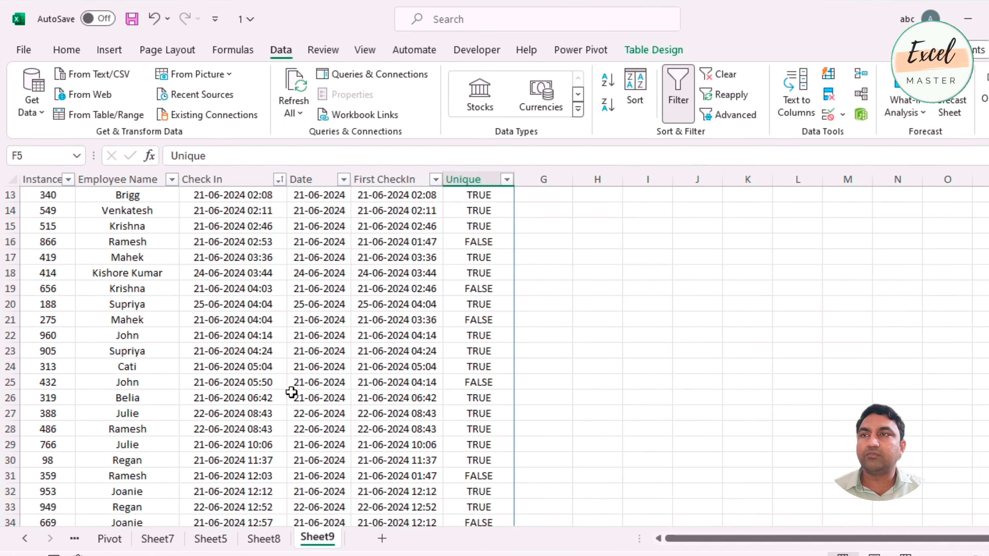
{"action": "scroll", "coordinate": [295, 399], "scroll_direction": "up", "scroll_amount": 4}
{"action": "left_click", "coordinate": [507, 257]}
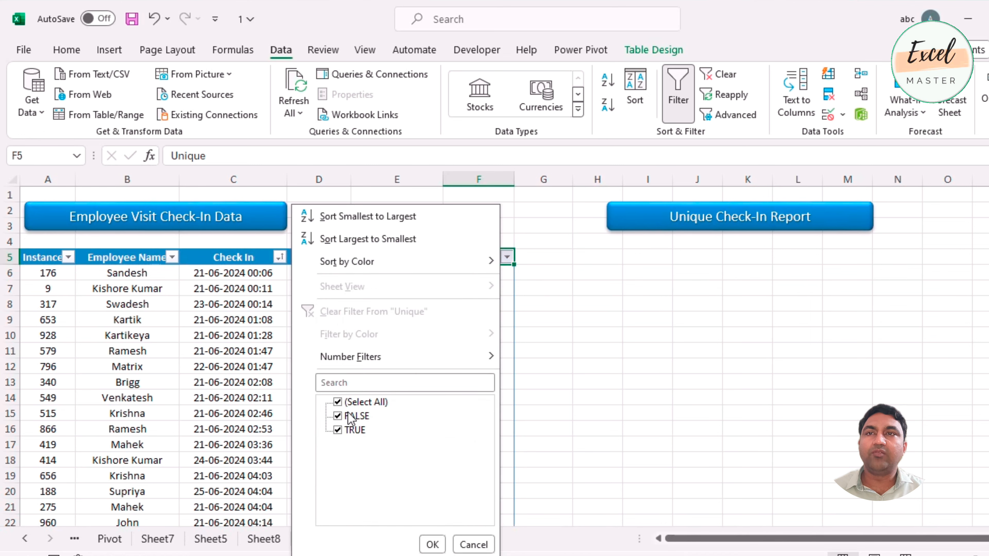
{"action": "left_click", "coordinate": [338, 416]}
{"action": "left_click", "coordinate": [430, 542]}
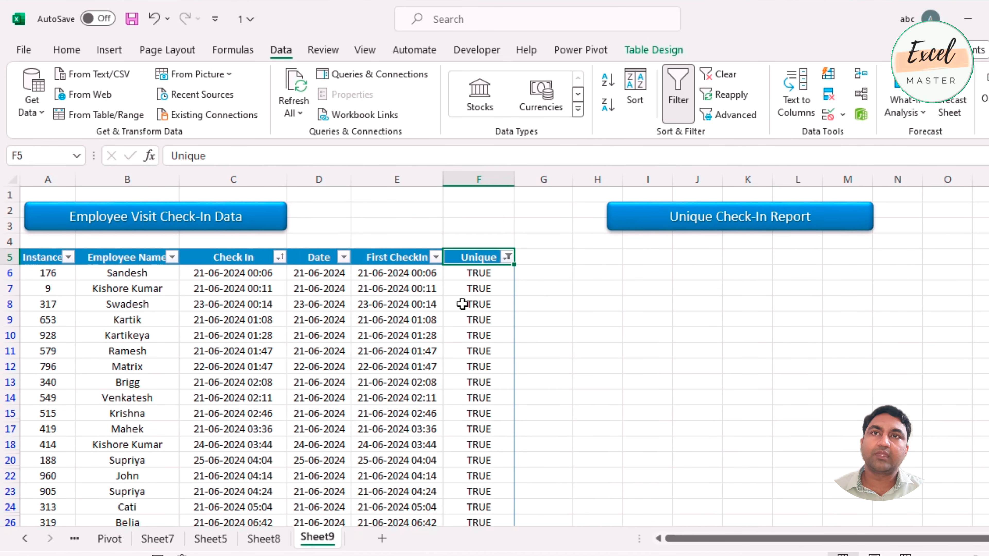
- Review the employee rows listed under the TRUE filter down to the end of the table
{"action": "left_click", "coordinate": [126, 286]}
{"action": "scroll", "coordinate": [126, 286], "scroll_direction": "down", "scroll_amount": 5}
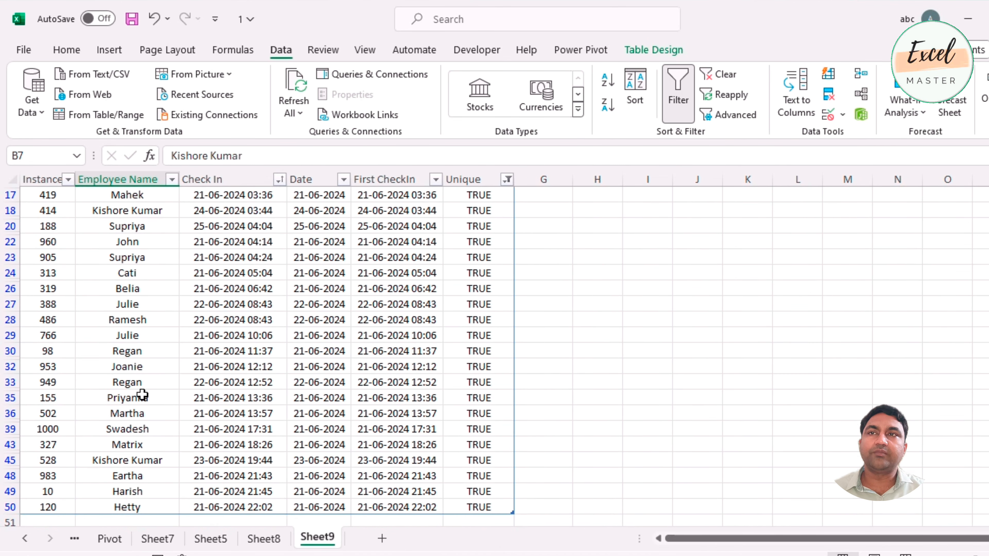
{"action": "scroll", "coordinate": [143, 394], "scroll_direction": "up", "scroll_amount": 5}
{"action": "left_click", "coordinate": [460, 291]}
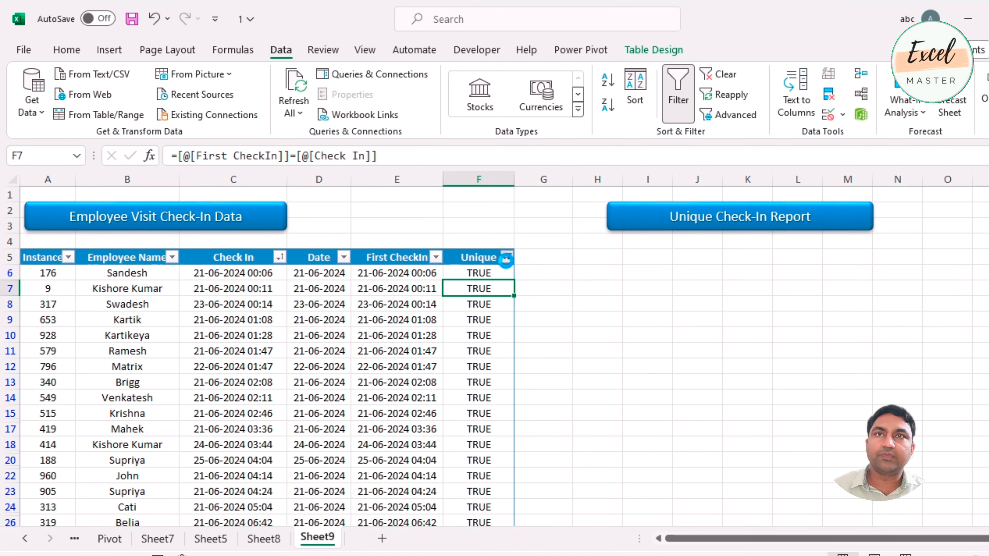
- Reselect all values in the Unique filter to show every row and return to the Unique header
{"action": "left_click", "coordinate": [506, 257]}
{"action": "left_click", "coordinate": [338, 402]}
{"action": "left_click", "coordinate": [432, 544]}
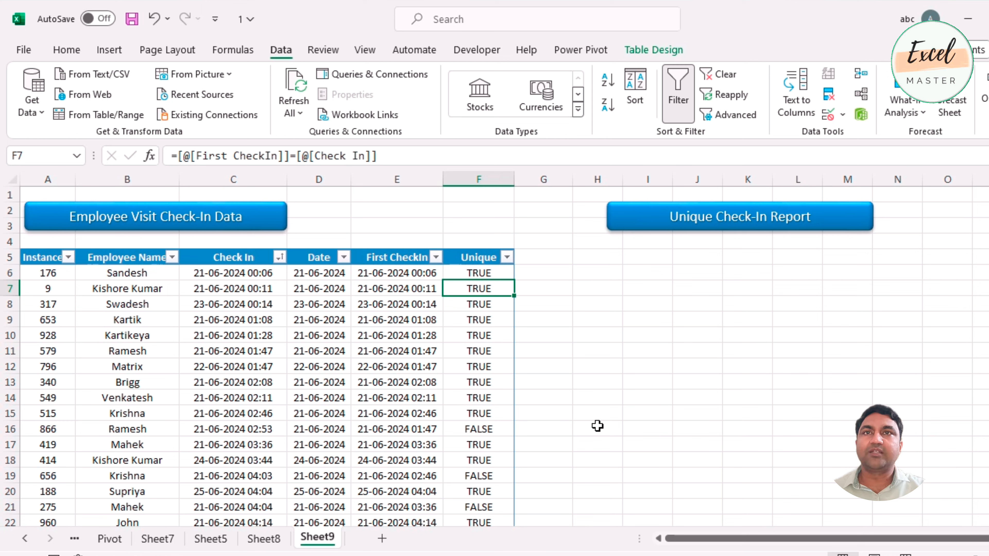
{"action": "key", "text": "Up"}
{"action": "key", "text": "Up"}
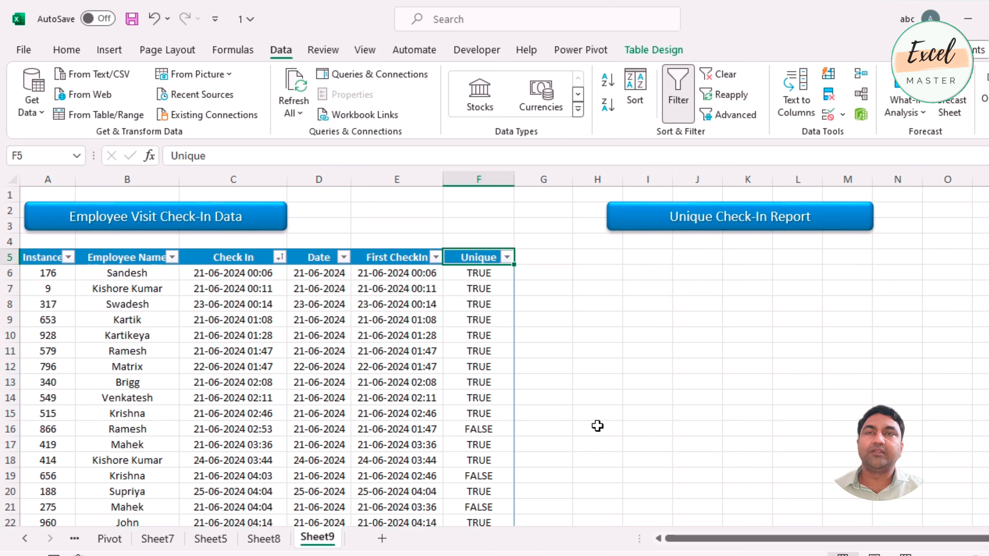
- Load the check-in table into Power Query Editor and filter its Unique column to TRUE
{"action": "left_click", "coordinate": [252, 310]}
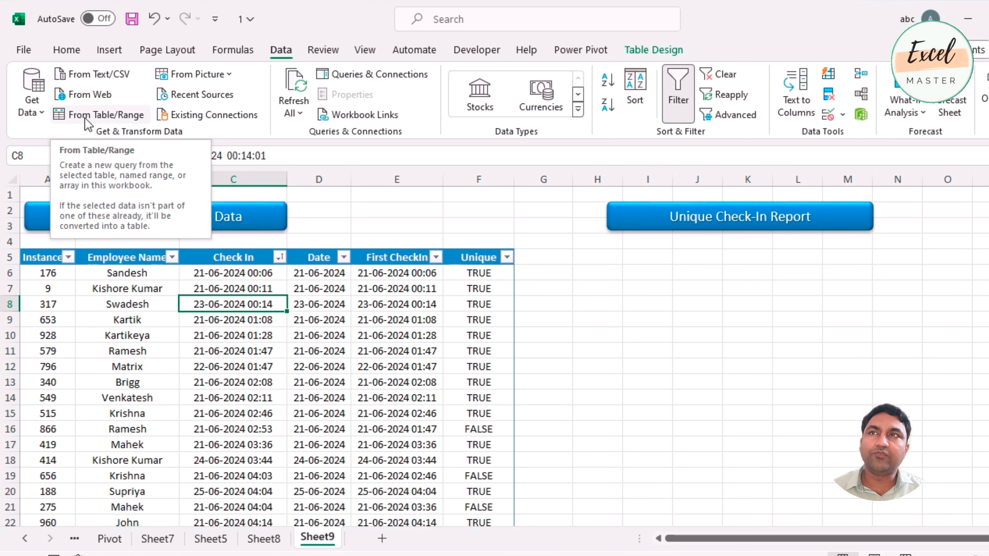
{"action": "left_click", "coordinate": [94, 119]}
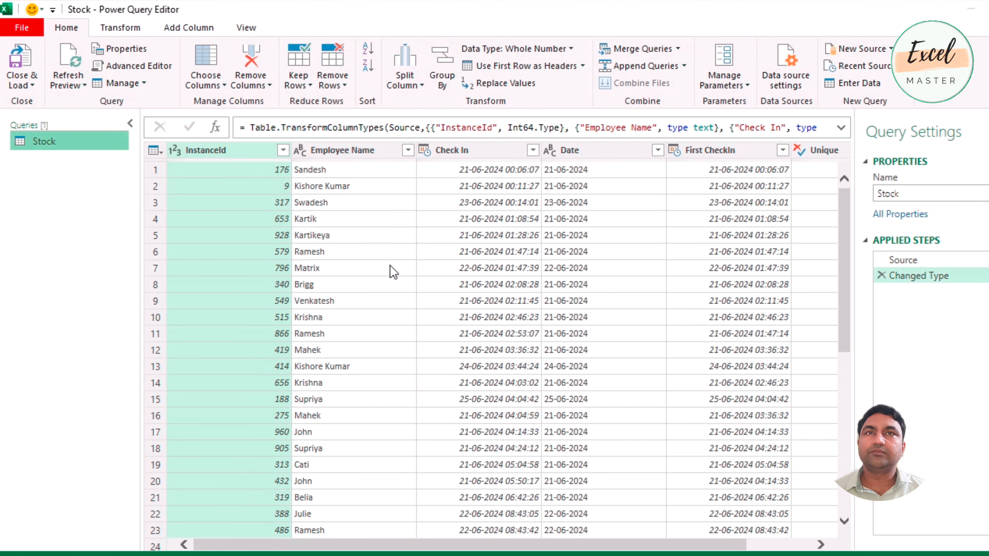
{"action": "left_click_drag", "start_coordinate": [486, 547], "coordinate": [564, 550]}
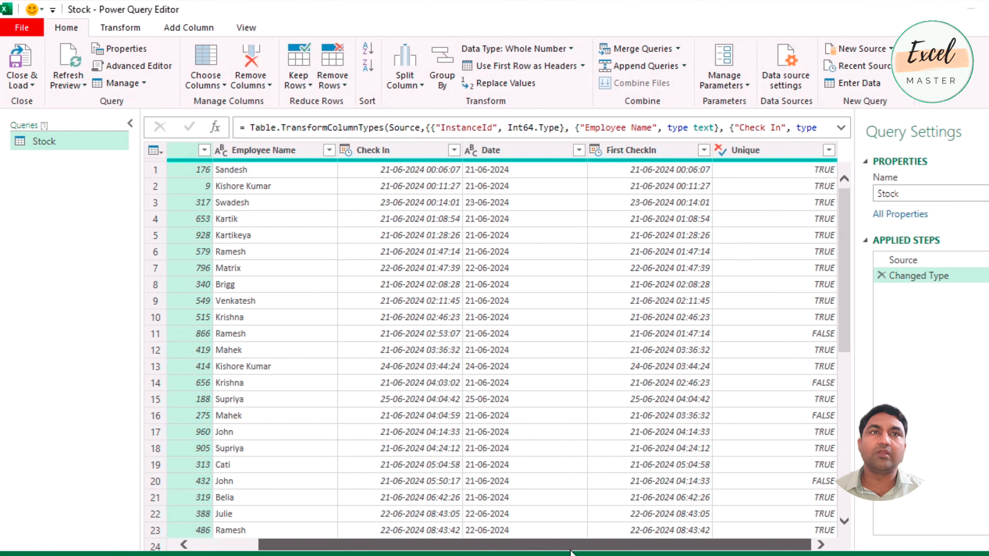
{"action": "left_click", "coordinate": [829, 150]}
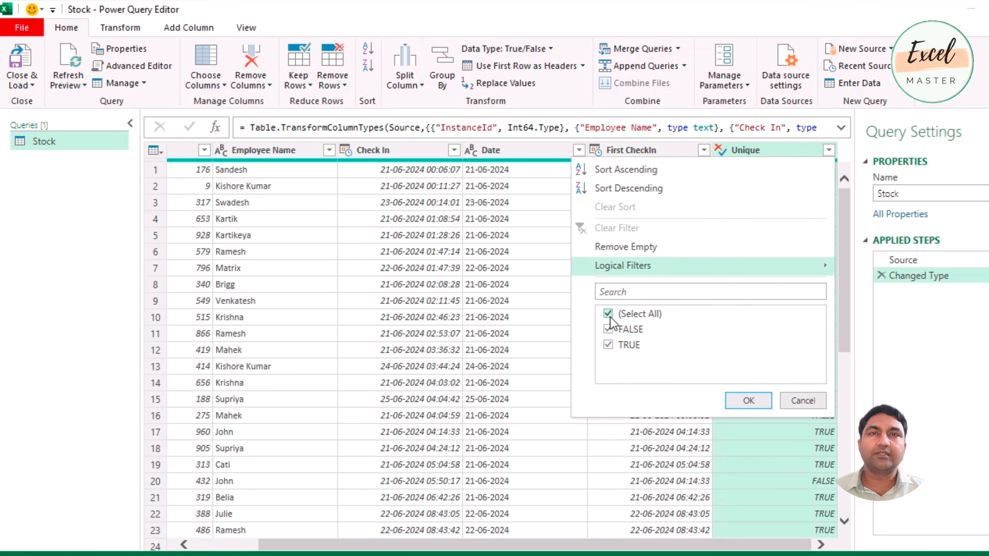
{"action": "left_click", "coordinate": [609, 329]}
{"action": "left_click", "coordinate": [749, 402]}
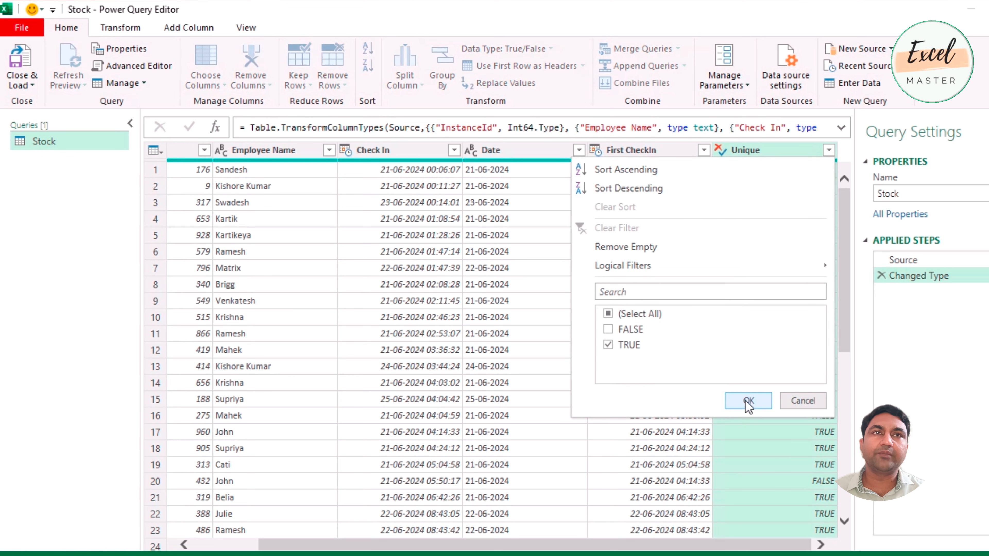
- Remove all columns except Employee Name and Check In, and sort the rows by Check In ascending
{"action": "left_click_drag", "start_coordinate": [542, 550], "coordinate": [487, 550]}
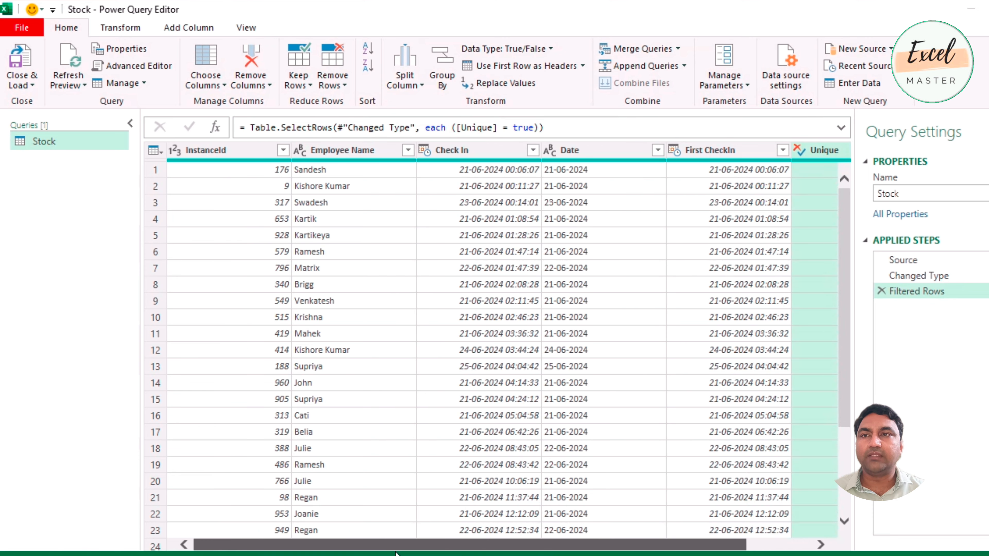
{"action": "left_click", "coordinate": [342, 152]}
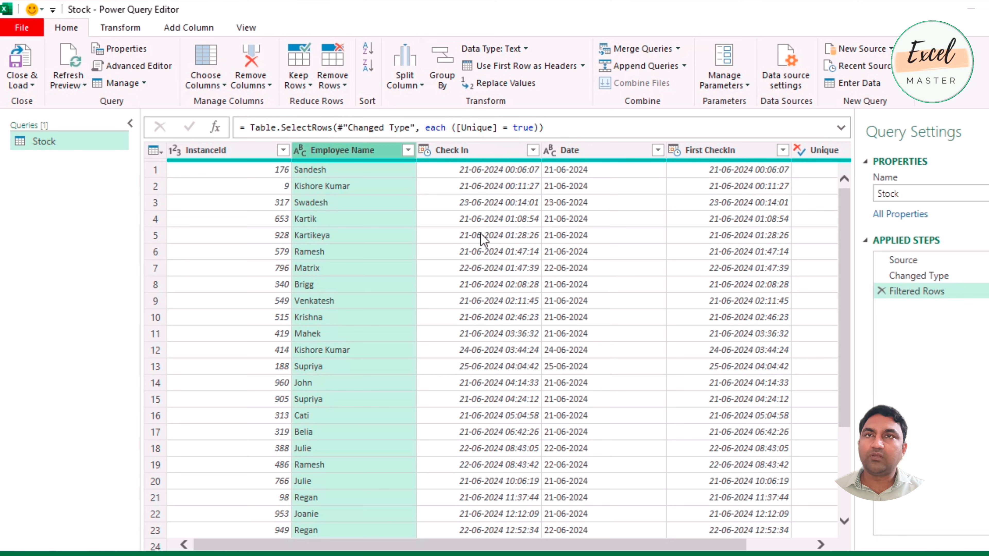
{"action": "left_click", "coordinate": [468, 153], "text": "ctrl"}
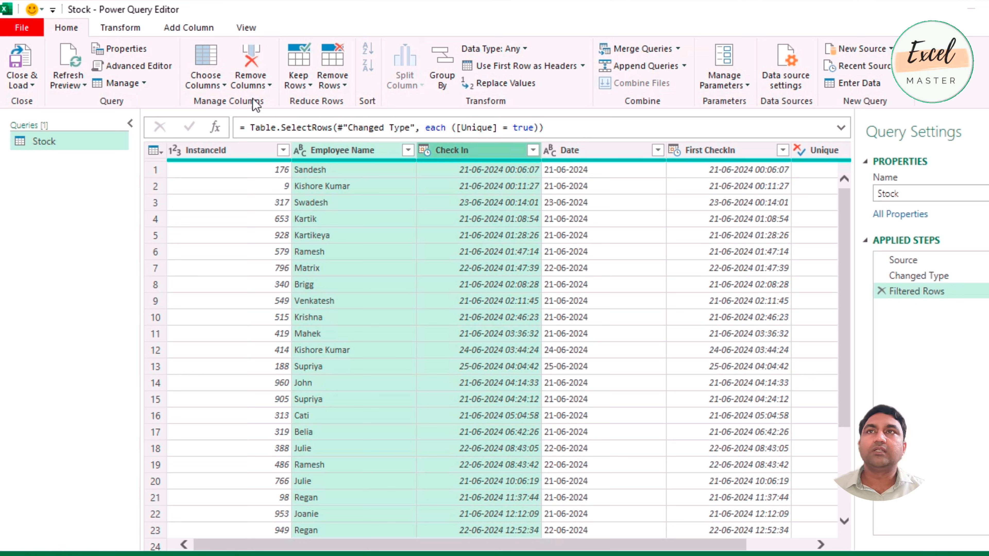
{"action": "left_click", "coordinate": [246, 85]}
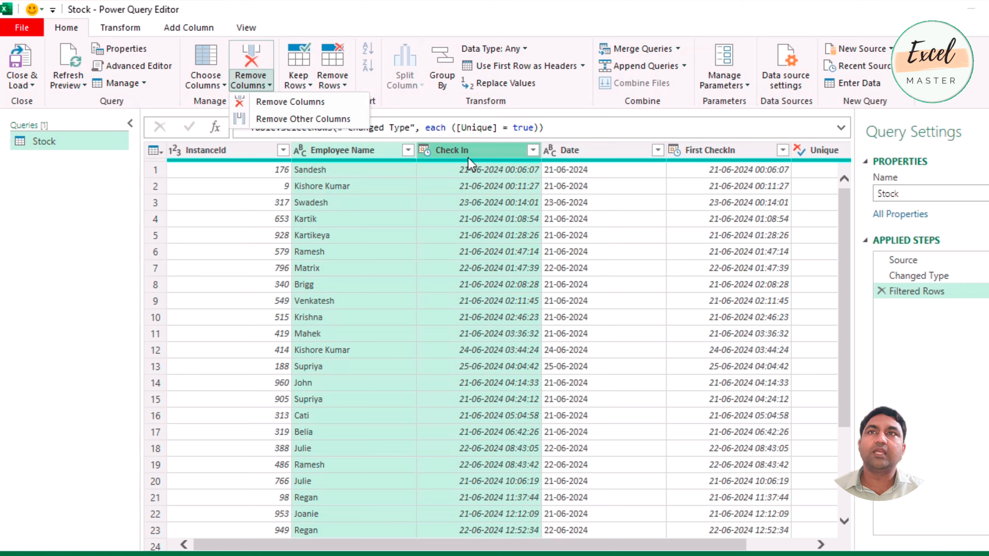
{"action": "left_click", "coordinate": [306, 120]}
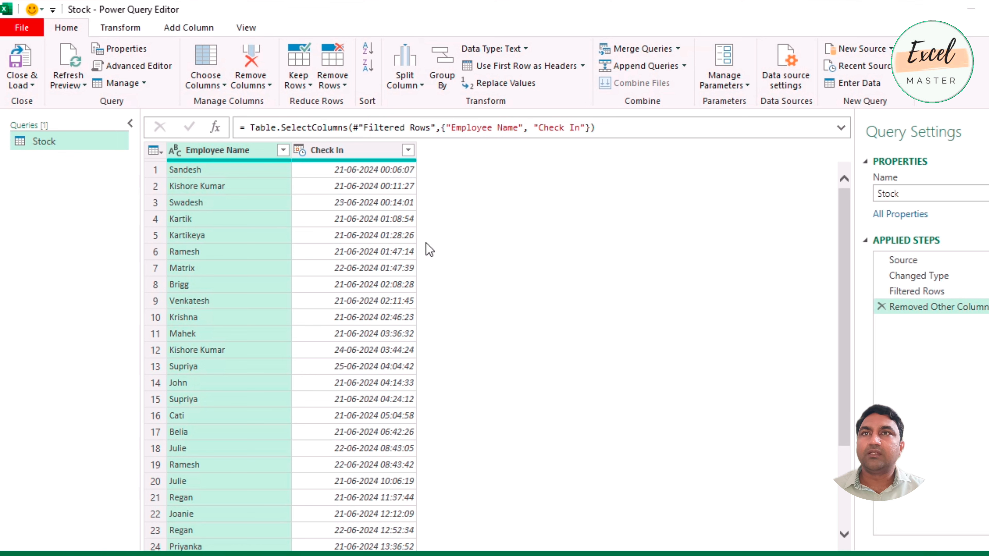
{"action": "left_click", "coordinate": [406, 152]}
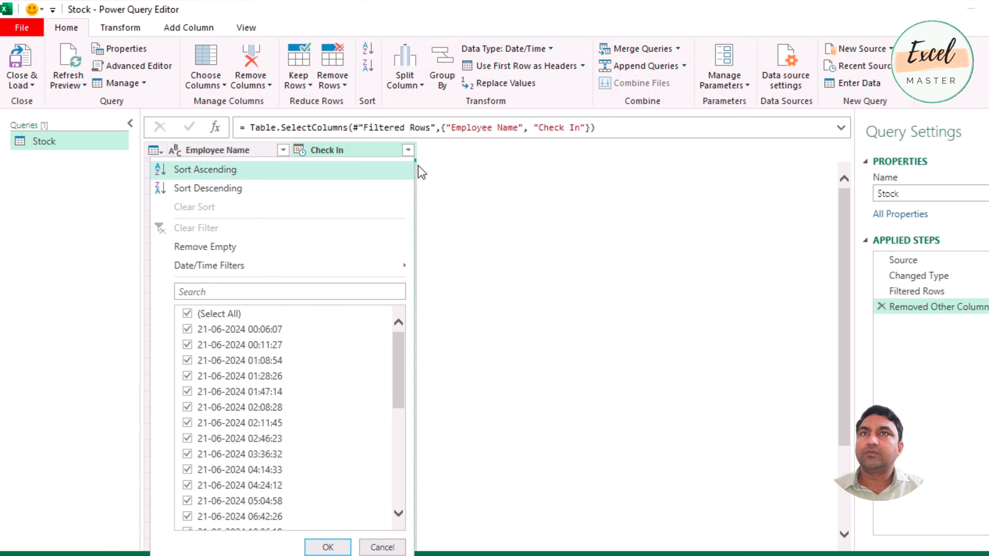
{"action": "left_click", "coordinate": [222, 172]}
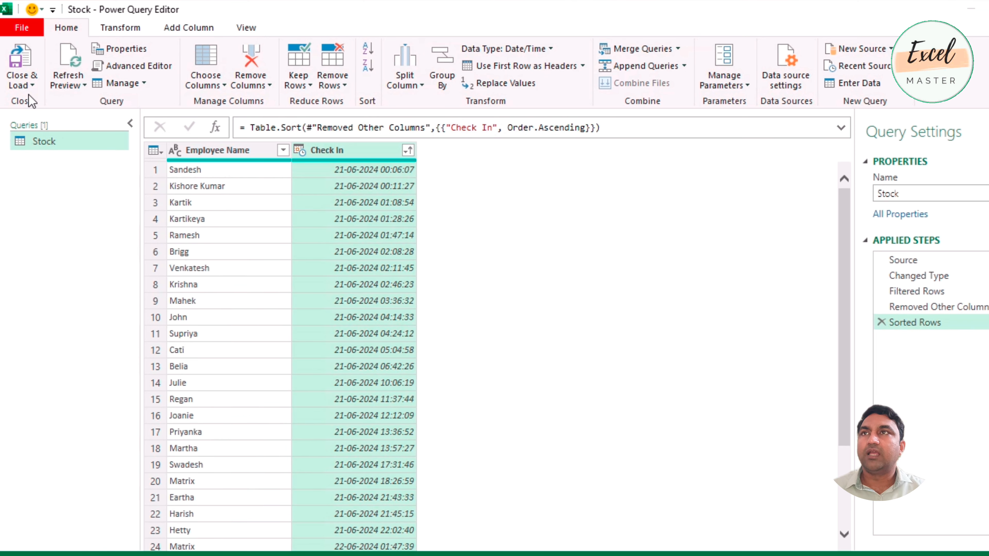
- Close the query and load it as a table into the existing worksheet at cell I5 of Sheet9
{"action": "left_click", "coordinate": [26, 85]}
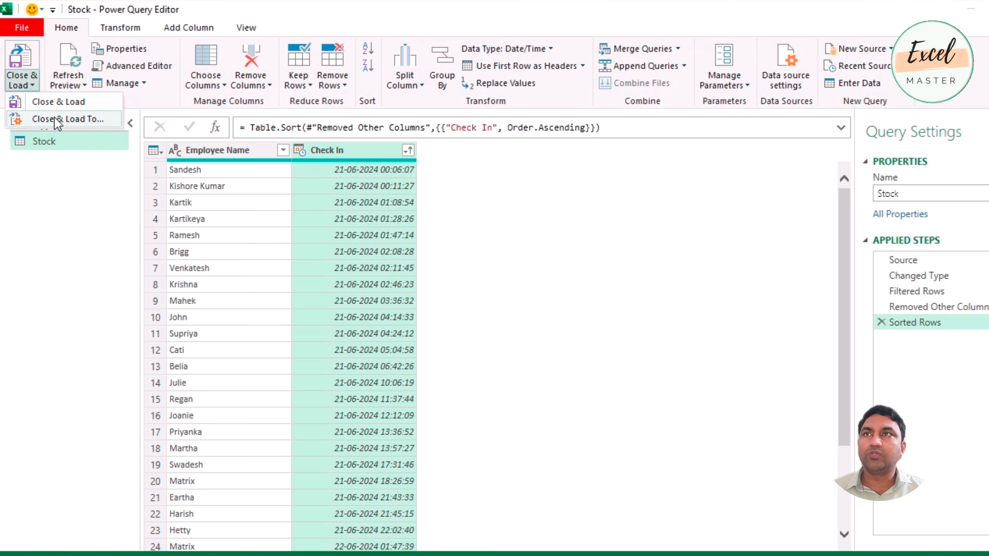
{"action": "left_click", "coordinate": [68, 119]}
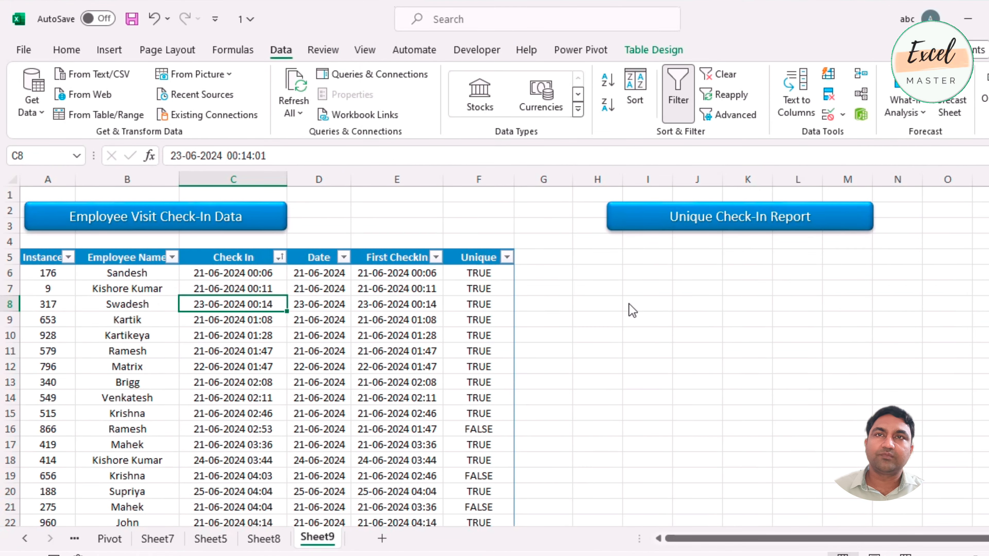
{"action": "left_click_drag", "start_coordinate": [717, 239], "coordinate": [383, 229]}
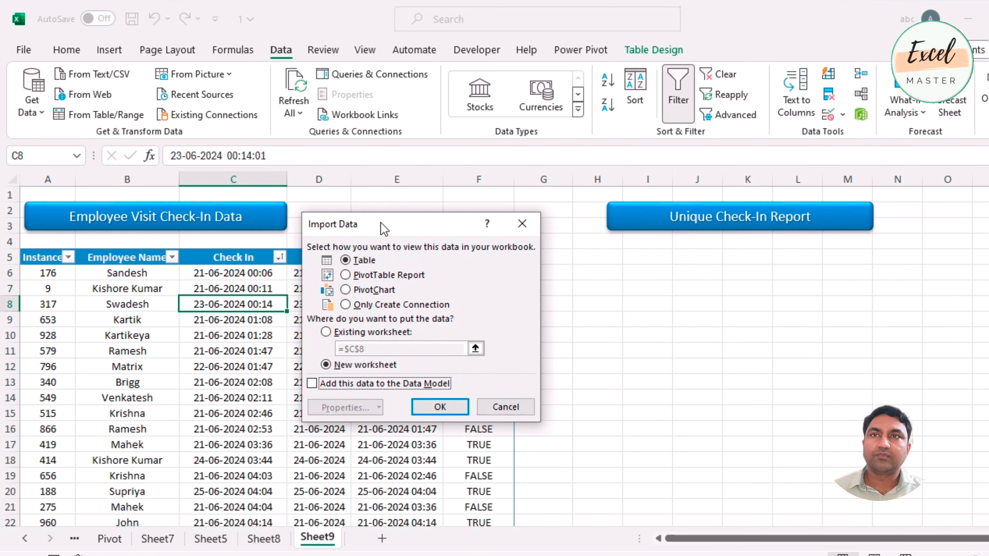
{"action": "left_click", "coordinate": [326, 333]}
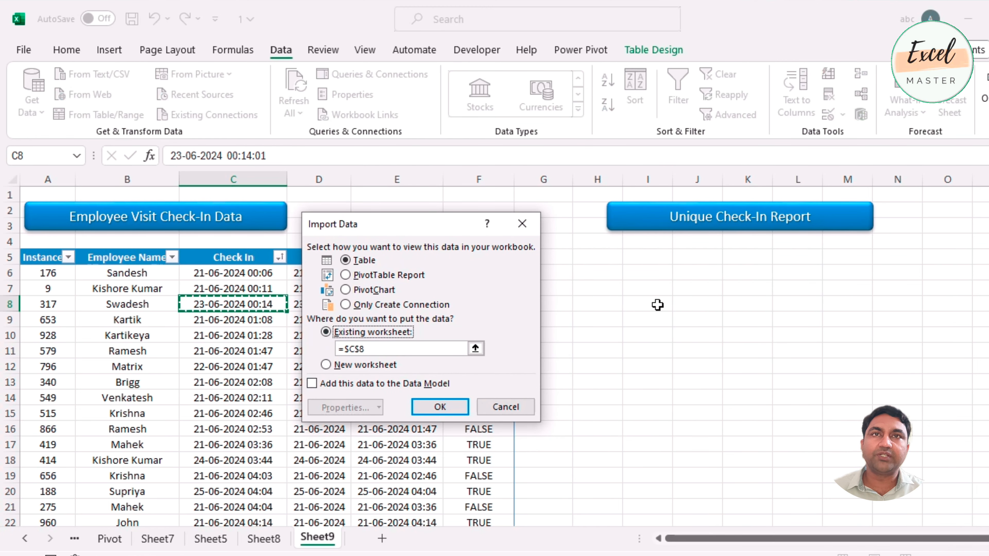
{"action": "left_click", "coordinate": [654, 257]}
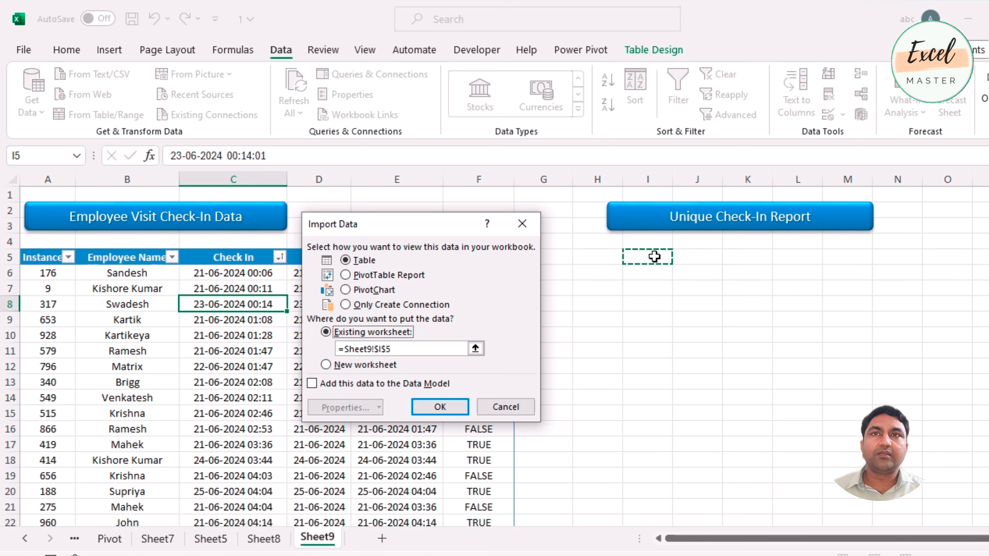
{"action": "left_click", "coordinate": [440, 408]}
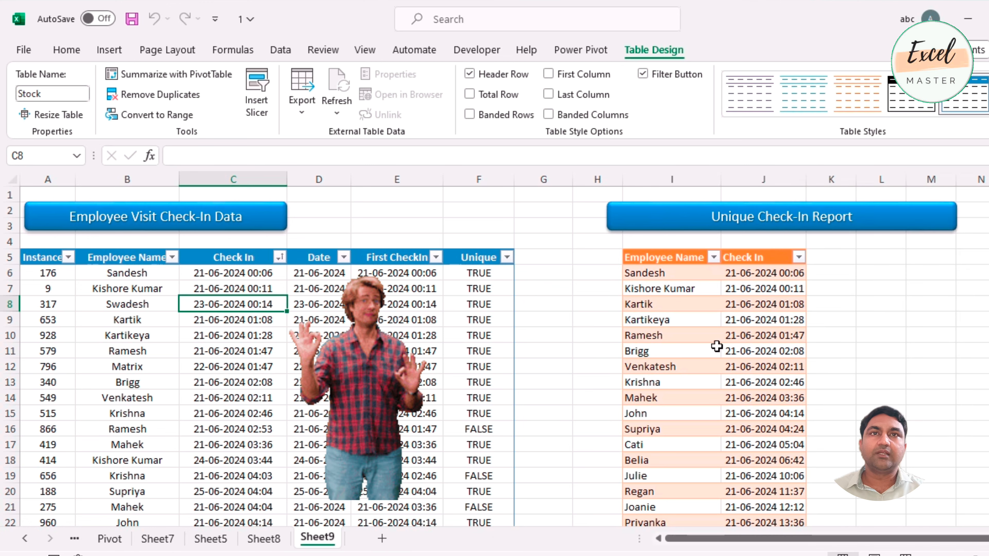
- Review the loaded report down to its last row, selecting all its Employee Name entries, and return to the start
{"action": "left_click", "coordinate": [716, 347]}
{"action": "scroll", "coordinate": [691, 383], "scroll_direction": "down", "scroll_amount": 1}
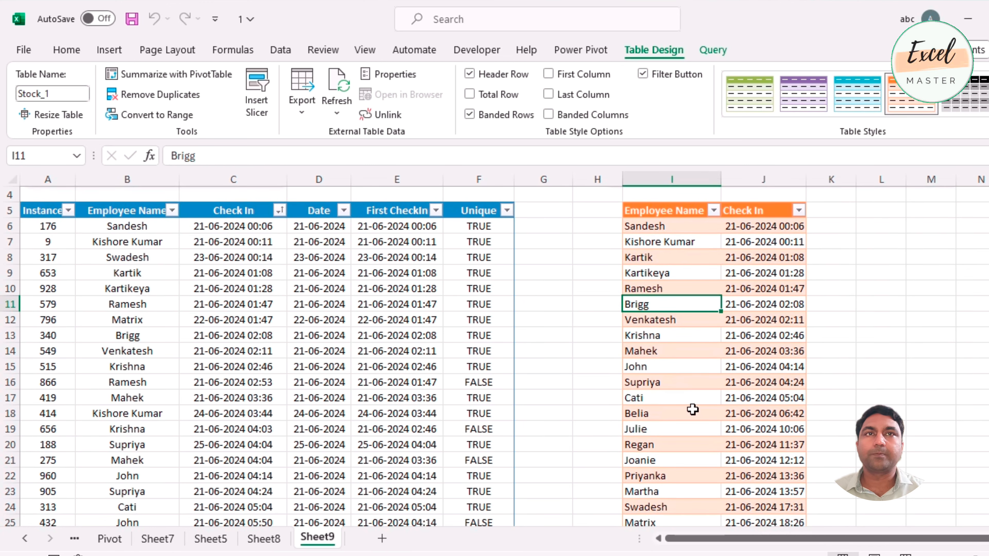
{"action": "scroll", "coordinate": [693, 409], "scroll_direction": "up", "scroll_amount": 1}
{"action": "left_click", "coordinate": [673, 275]}
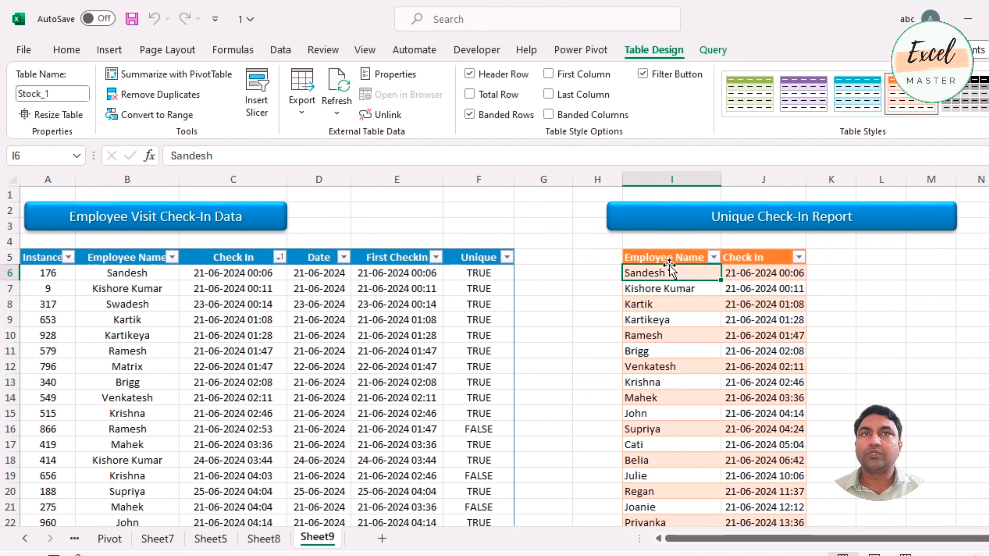
{"action": "scroll", "coordinate": [661, 298], "scroll_direction": "down", "scroll_amount": 10}
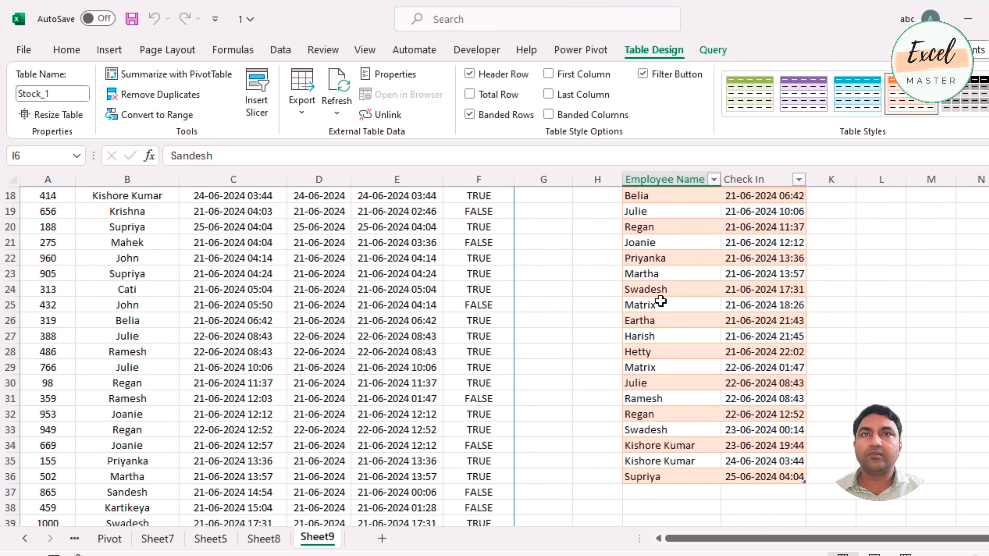
{"action": "left_click", "coordinate": [656, 271], "text": "shift"}
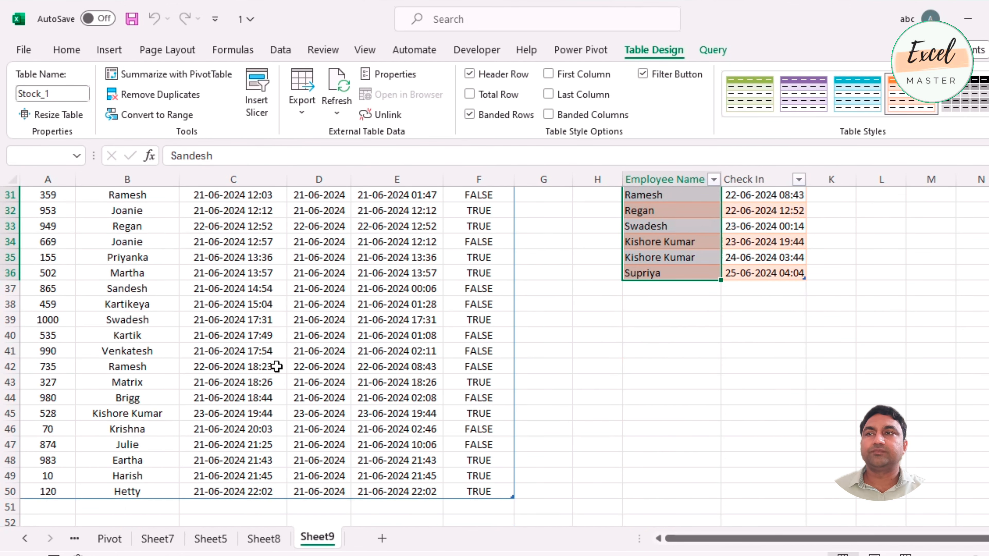
{"action": "scroll", "coordinate": [398, 412], "scroll_direction": "up", "scroll_amount": 10}
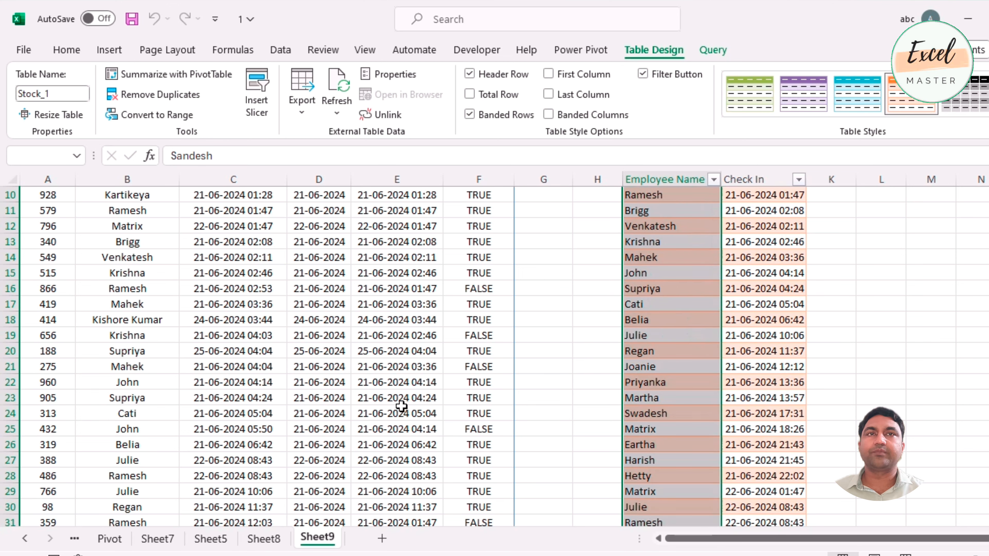
- Remove the filter buttons and banded rows from the report table and apply the turquoise table style
{"action": "left_click", "coordinate": [682, 280]}
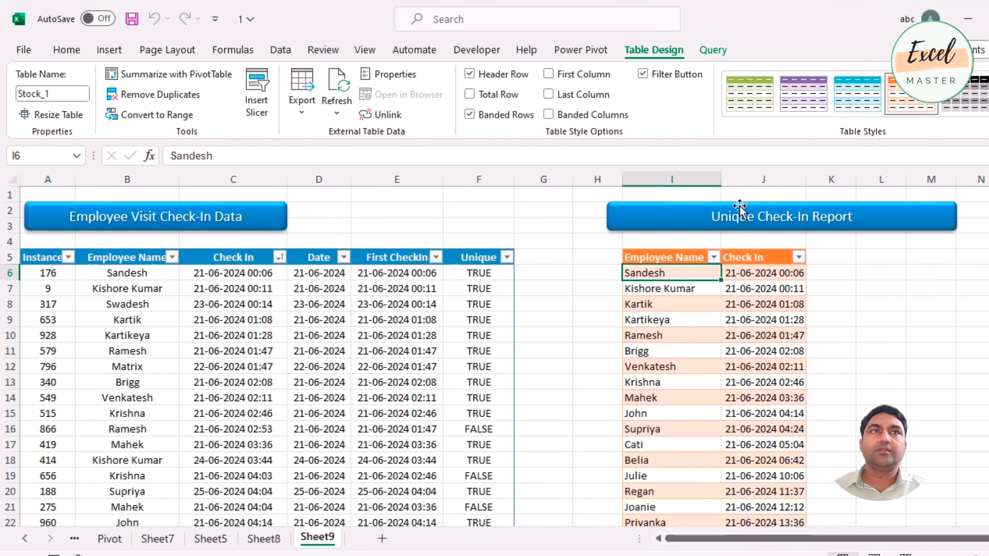
{"action": "left_click", "coordinate": [650, 78]}
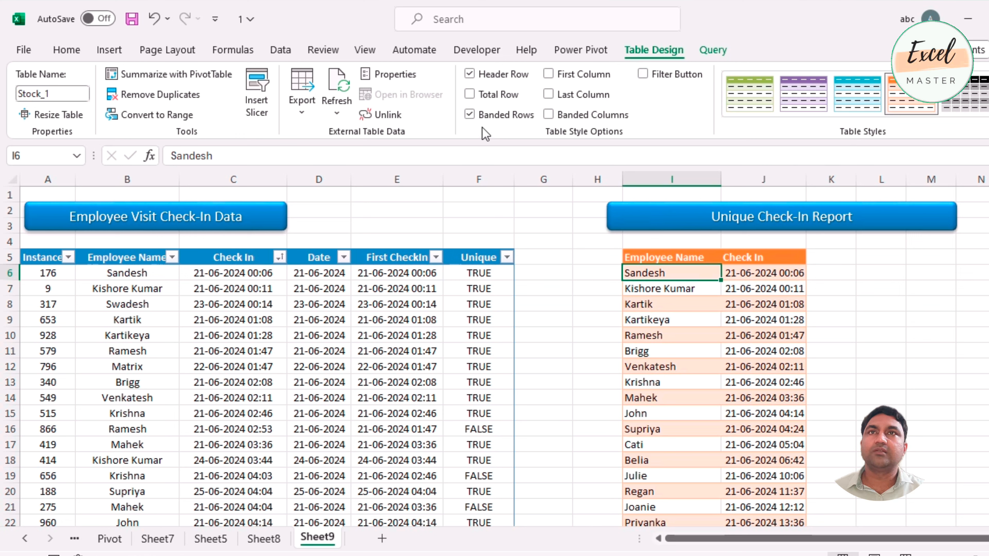
{"action": "left_click", "coordinate": [506, 118]}
{"action": "left_click", "coordinate": [855, 91]}
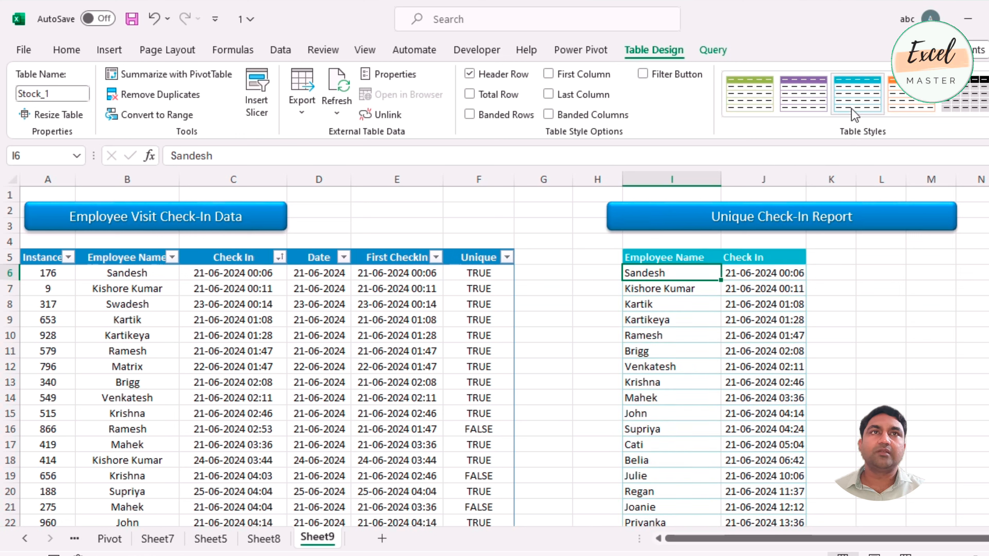
{"action": "left_click", "coordinate": [705, 323]}
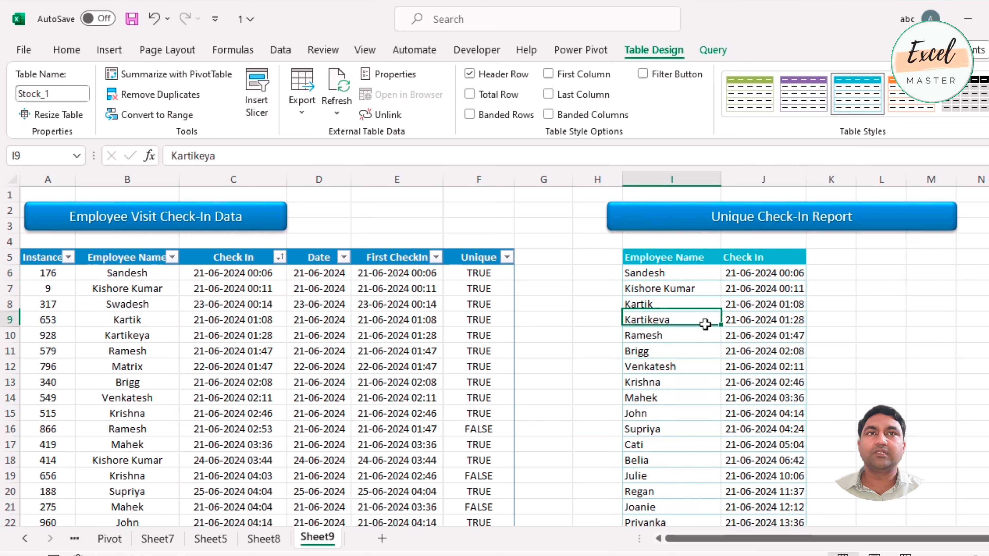
{"action": "key", "text": "Right"}
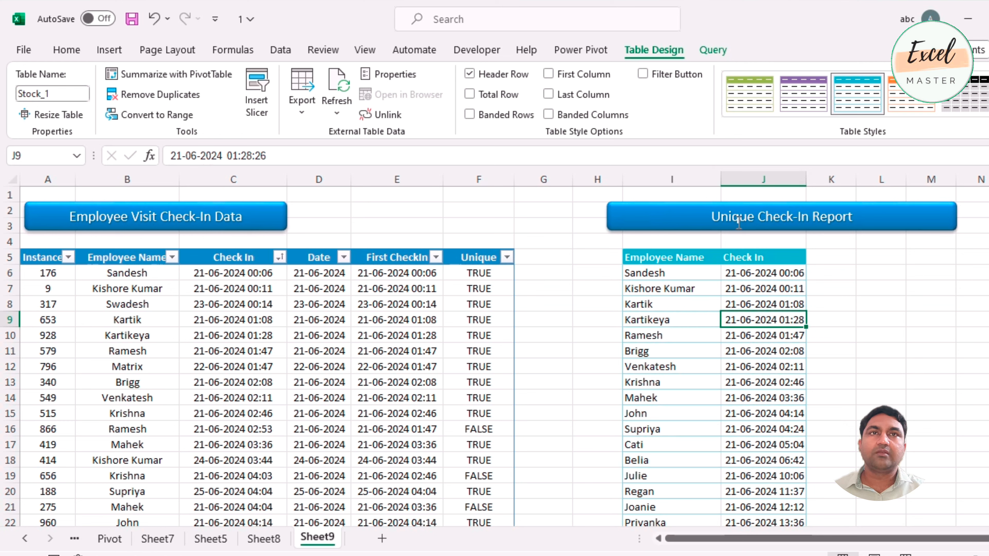
- Narrow the Unique Check-In Report banner to roughly the width of the two-column report table
{"action": "left_click", "coordinate": [739, 224]}
{"action": "left_click_drag", "start_coordinate": [957, 217], "coordinate": [818, 218]}
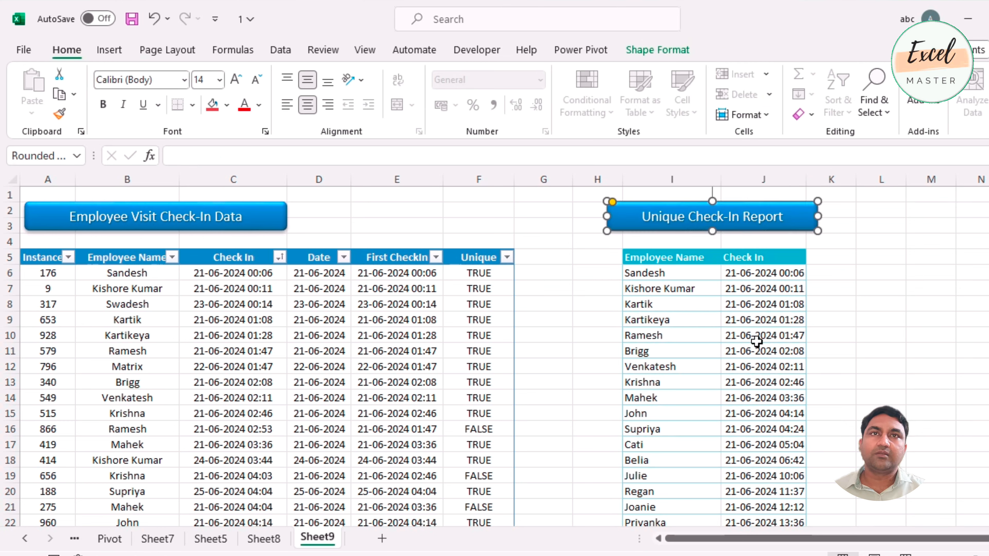
{"action": "left_click", "coordinate": [757, 341]}
{"action": "left_click", "coordinate": [700, 260]}
{"action": "left_click", "coordinate": [690, 290]}
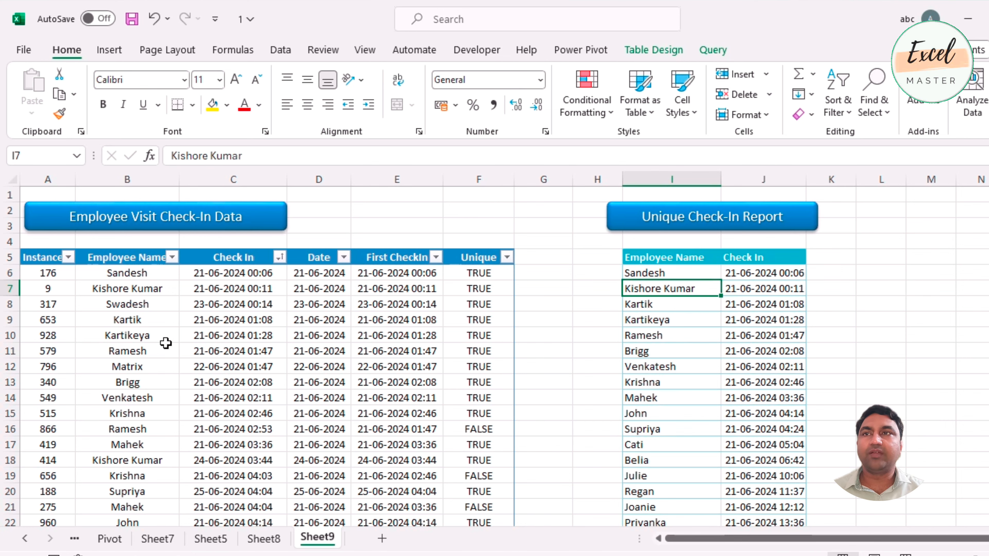
- Look through the employee check-in source rows to the end of the table and return to its start
{"action": "left_click", "coordinate": [162, 351]}
{"action": "scroll", "coordinate": [121, 415], "scroll_direction": "down", "scroll_amount": 6}
{"action": "scroll", "coordinate": [125, 409], "scroll_direction": "up", "scroll_amount": 2}
{"action": "scroll", "coordinate": [128, 409], "scroll_direction": "down", "scroll_amount": 6}
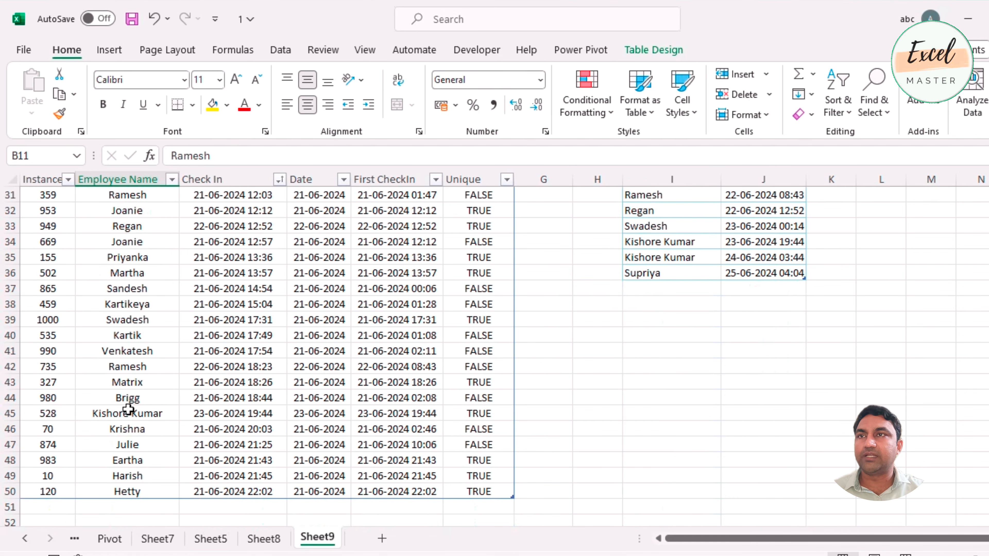
{"action": "scroll", "coordinate": [181, 410], "scroll_direction": "up", "scroll_amount": 10}
{"action": "scroll", "coordinate": [166, 387], "scroll_direction": "down", "scroll_amount": 11}
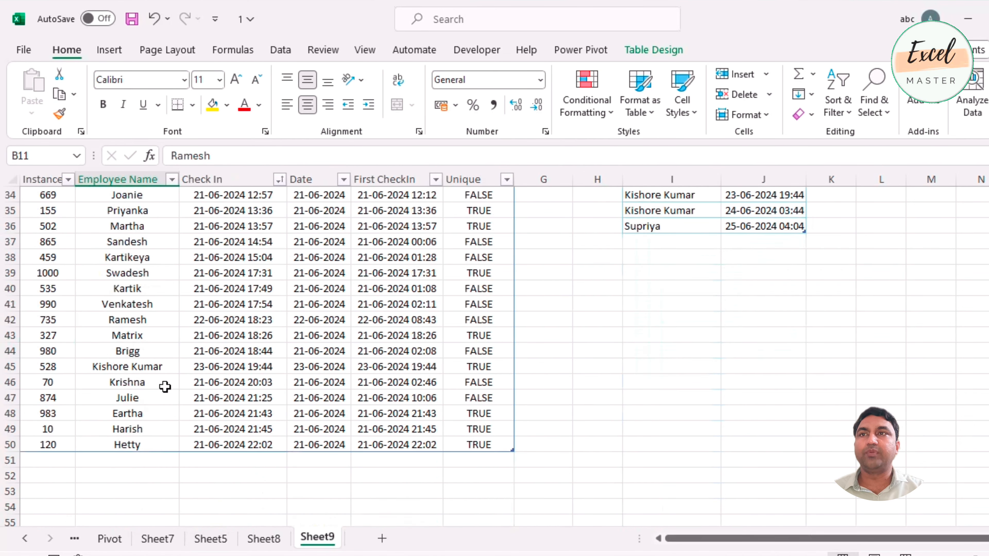
{"action": "scroll", "coordinate": [165, 386], "scroll_direction": "up", "scroll_amount": 11}
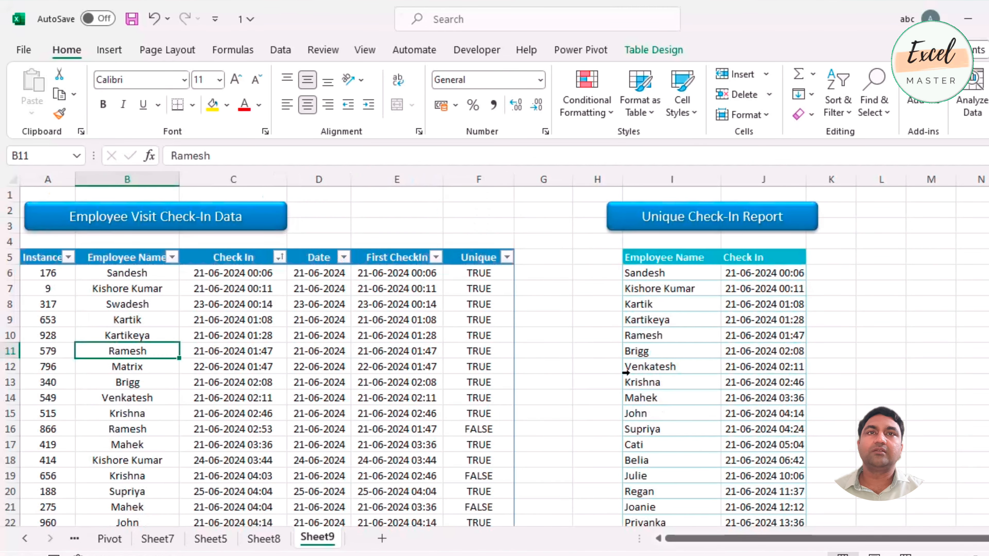
- Refresh the report table from its query
{"action": "left_click", "coordinate": [676, 337]}
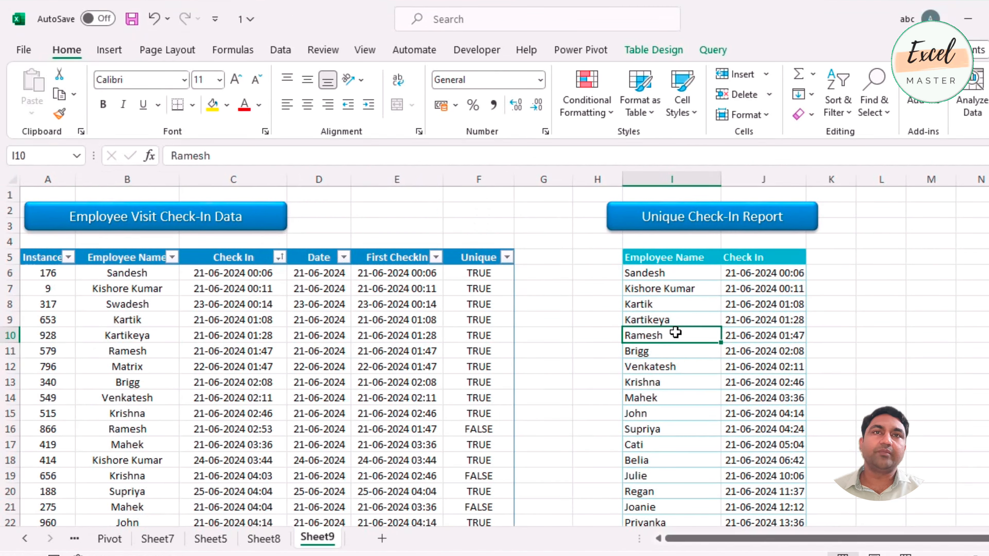
{"action": "right_click", "coordinate": [679, 335]}
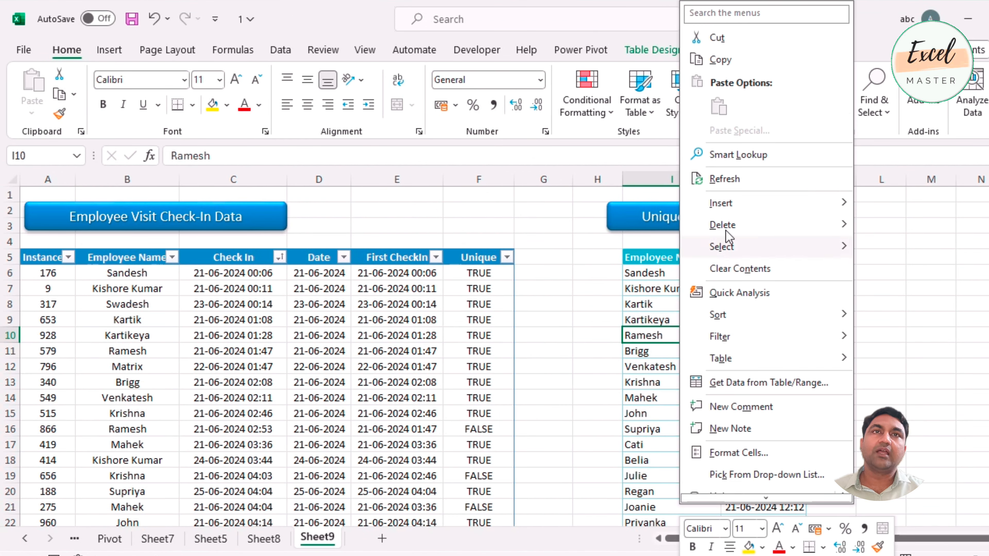
{"action": "left_click", "coordinate": [724, 179]}
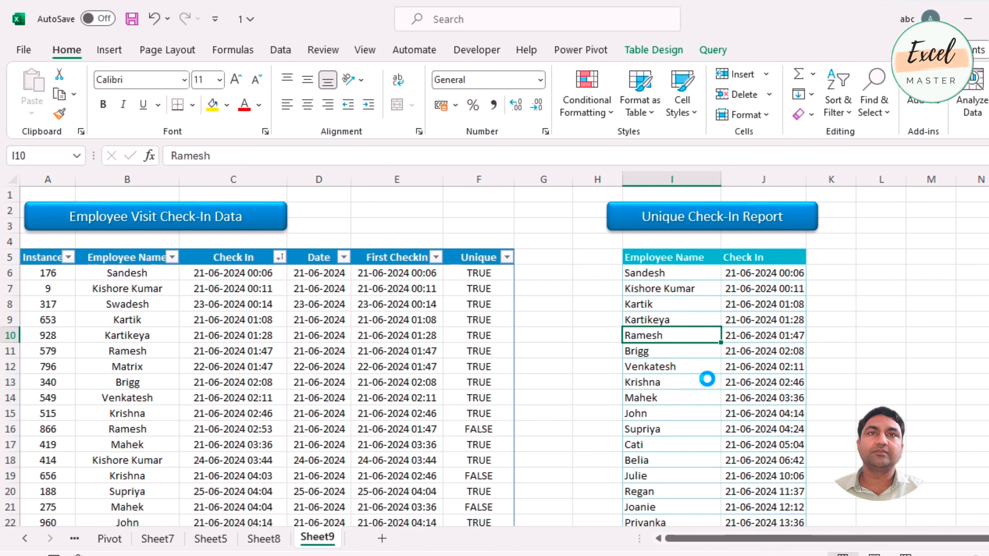